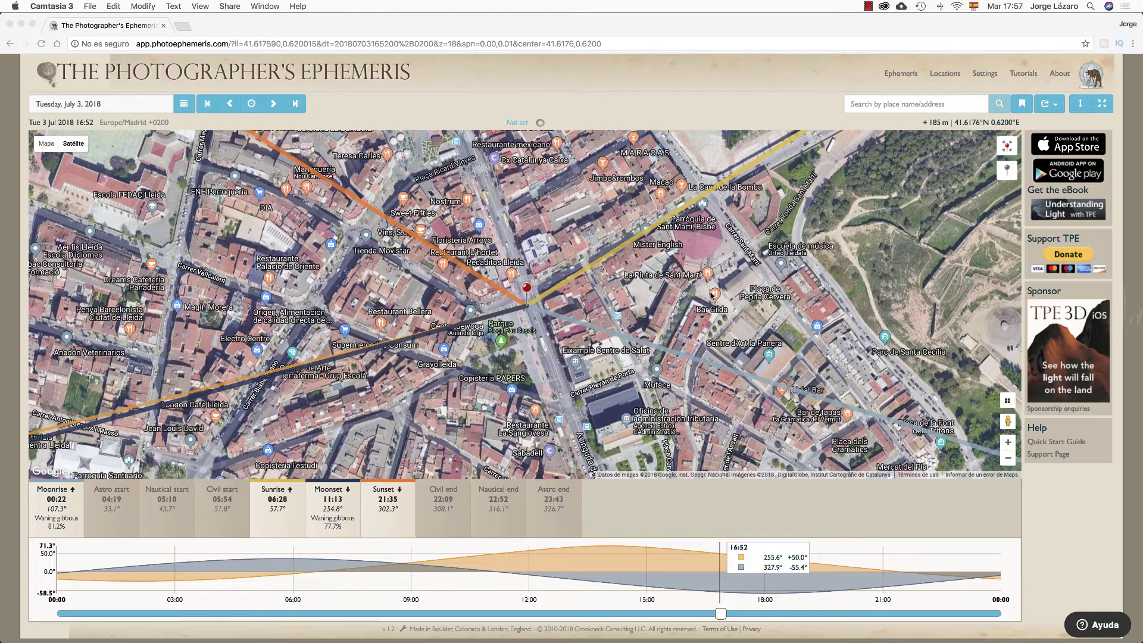
# Search the map for "seu vella lleida" and bookmark the place found as a saved location.
pyautogui.click(868, 6)
pyautogui.click(877, 105)
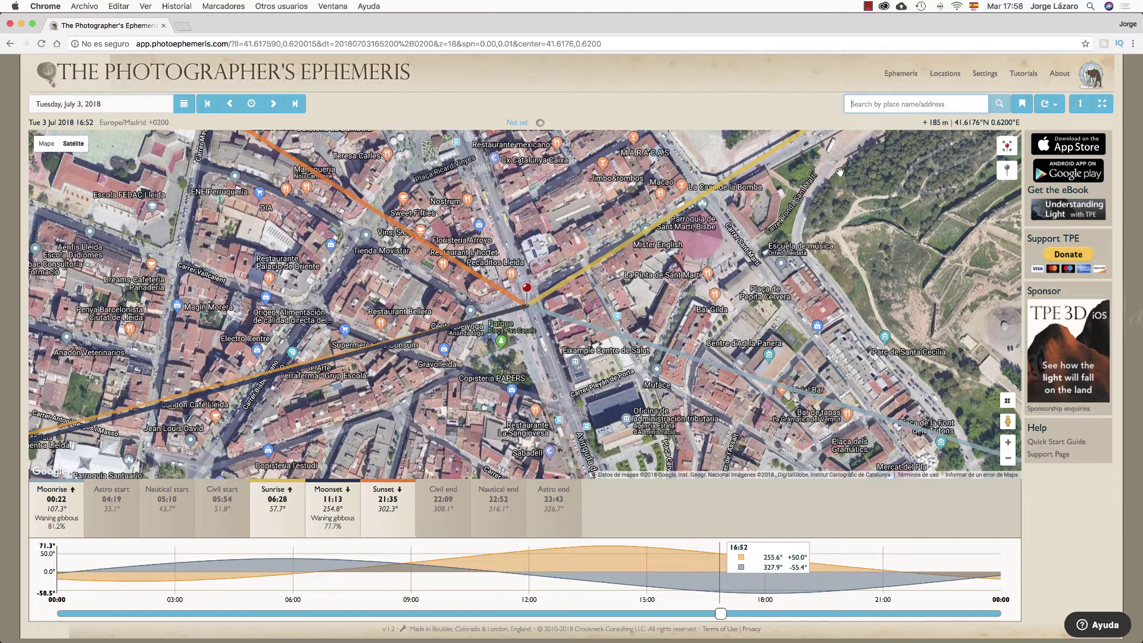
pyautogui.write('seu vella')
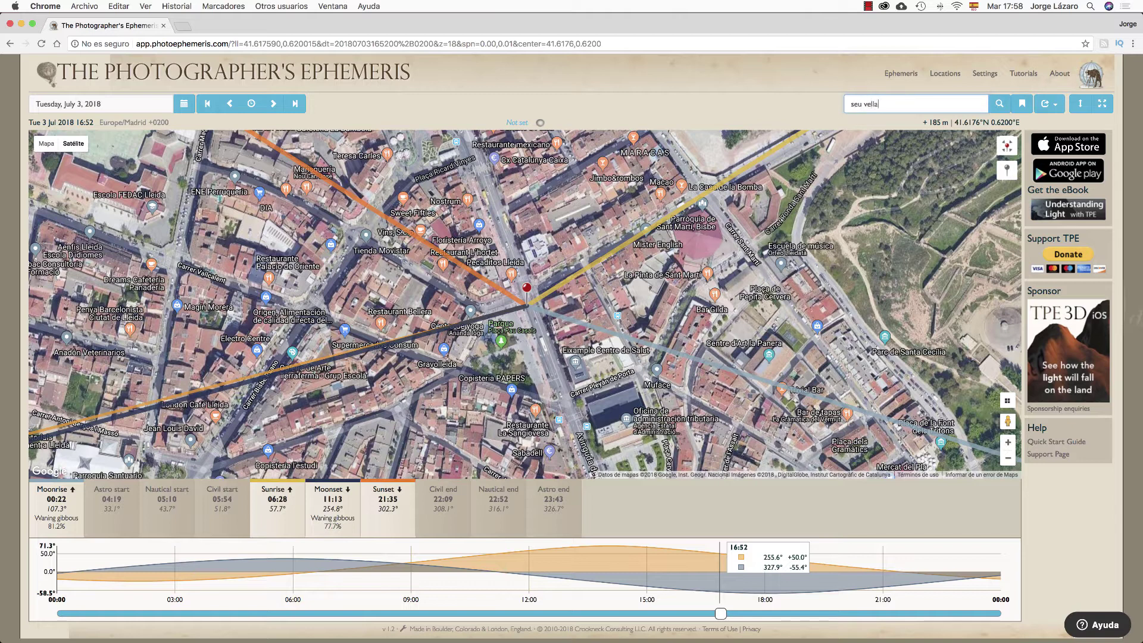
pyautogui.write(' lleida')
pyautogui.press('Return')
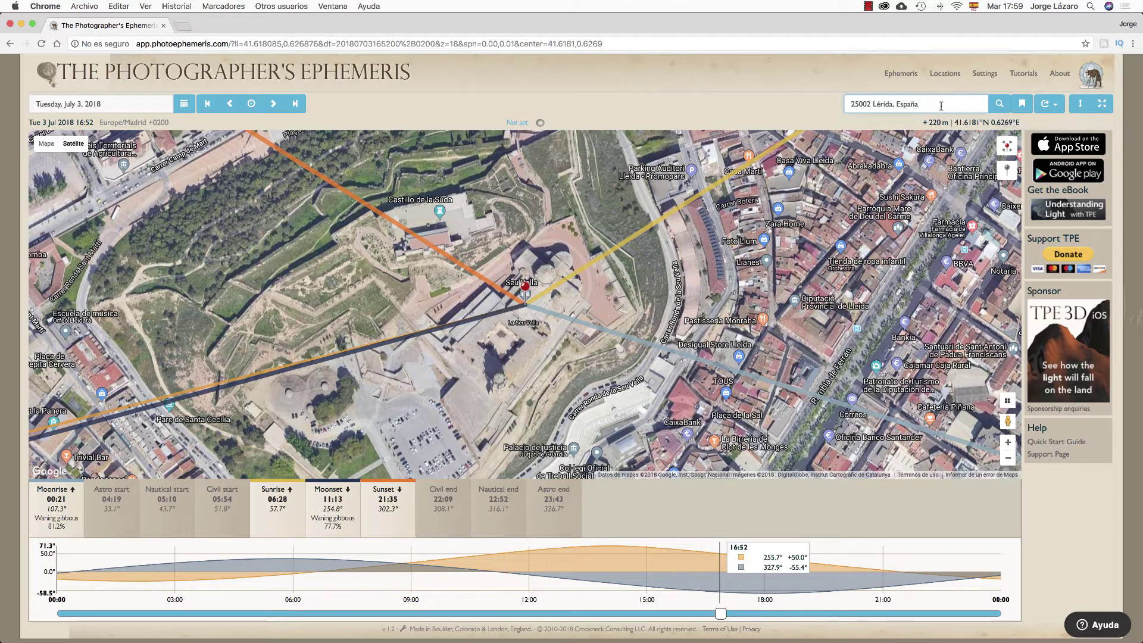
pyautogui.click(1021, 105)
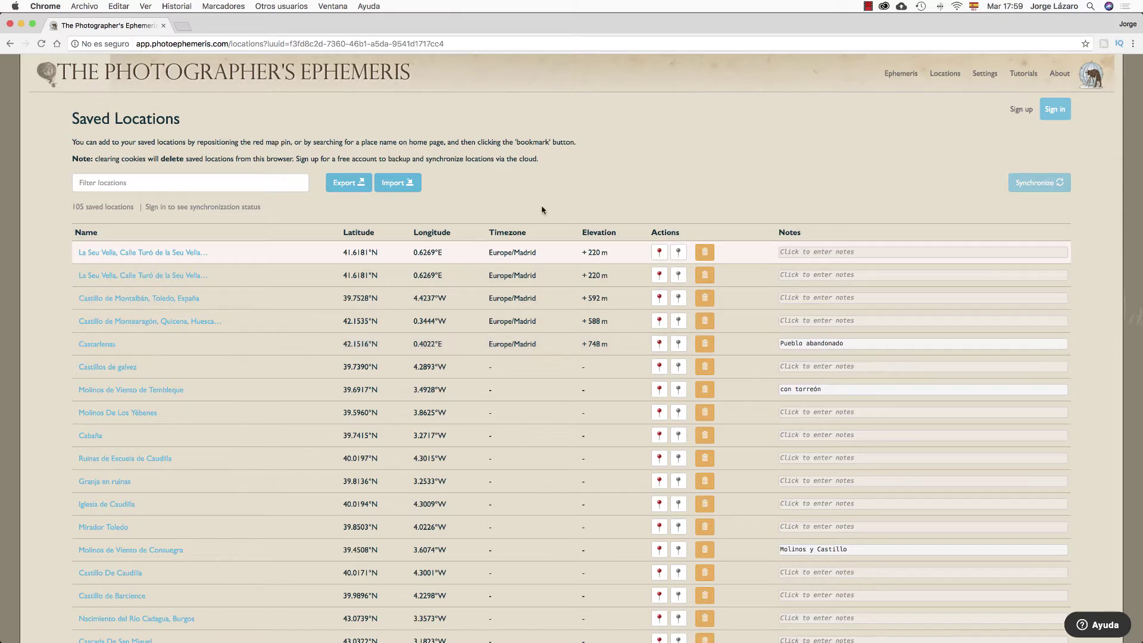
# Rename the first La Seu Vella entry in the saved locations as "Castillo de Lleida, España".
pyautogui.click(902, 76)
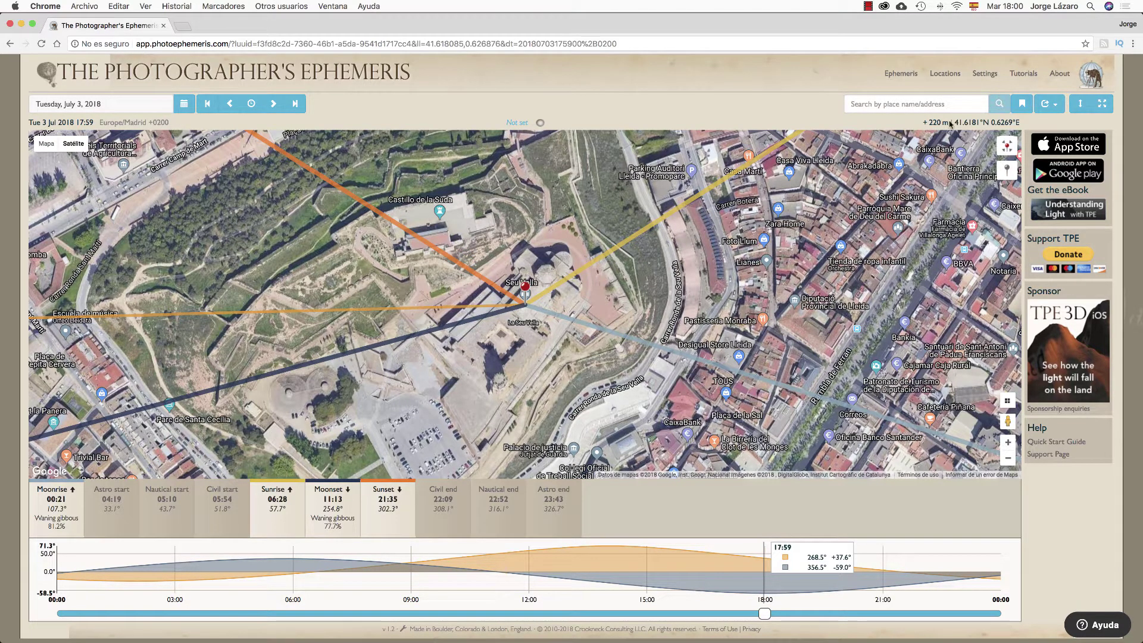
pyautogui.click(943, 76)
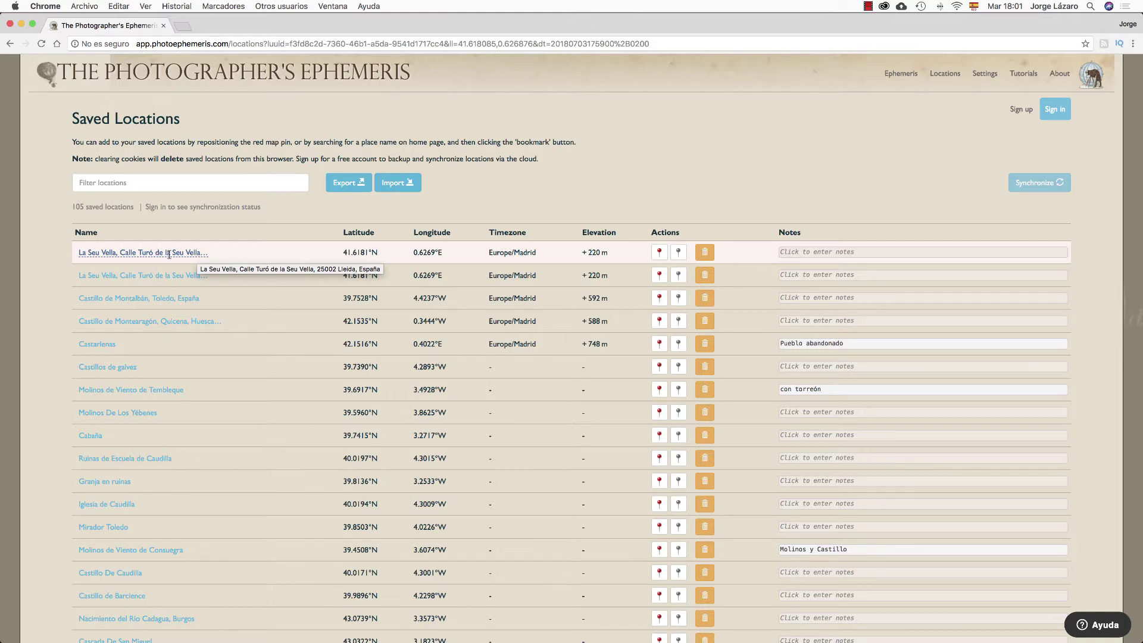
pyautogui.click(139, 253)
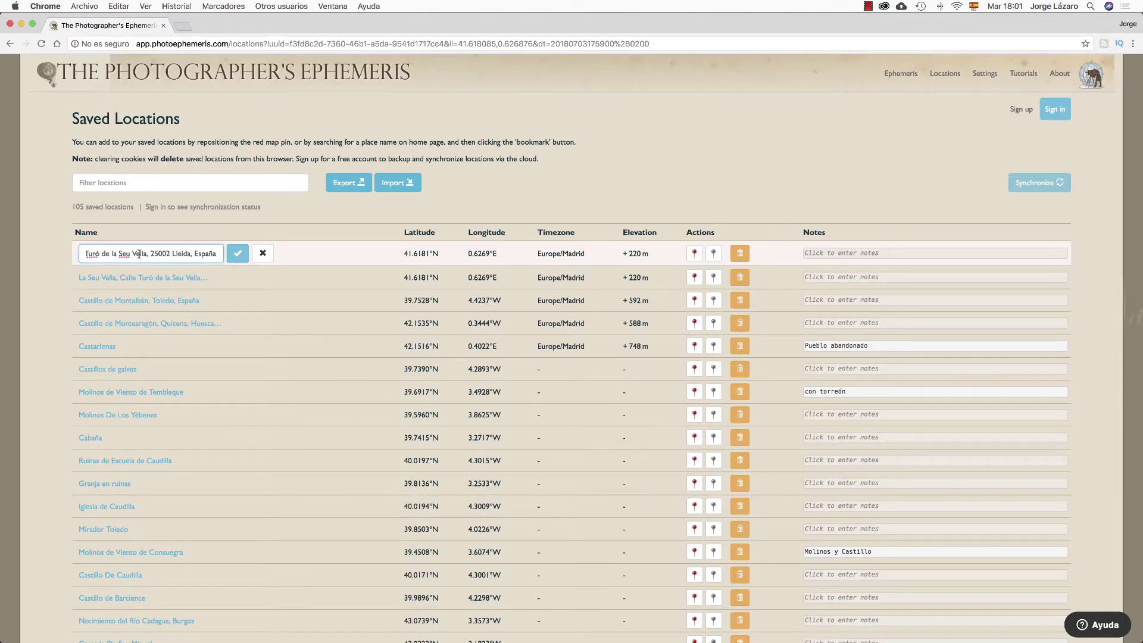
pyautogui.moveTo(216, 253); pyautogui.dragTo(87, 252)
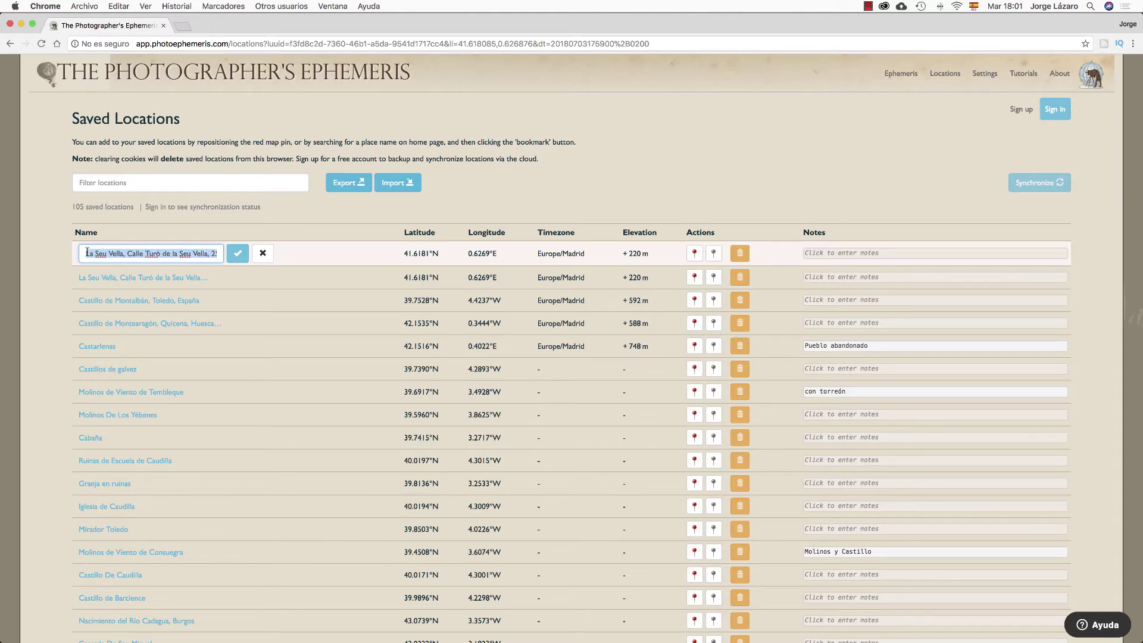
pyautogui.write('Castillo de Lleida, España')
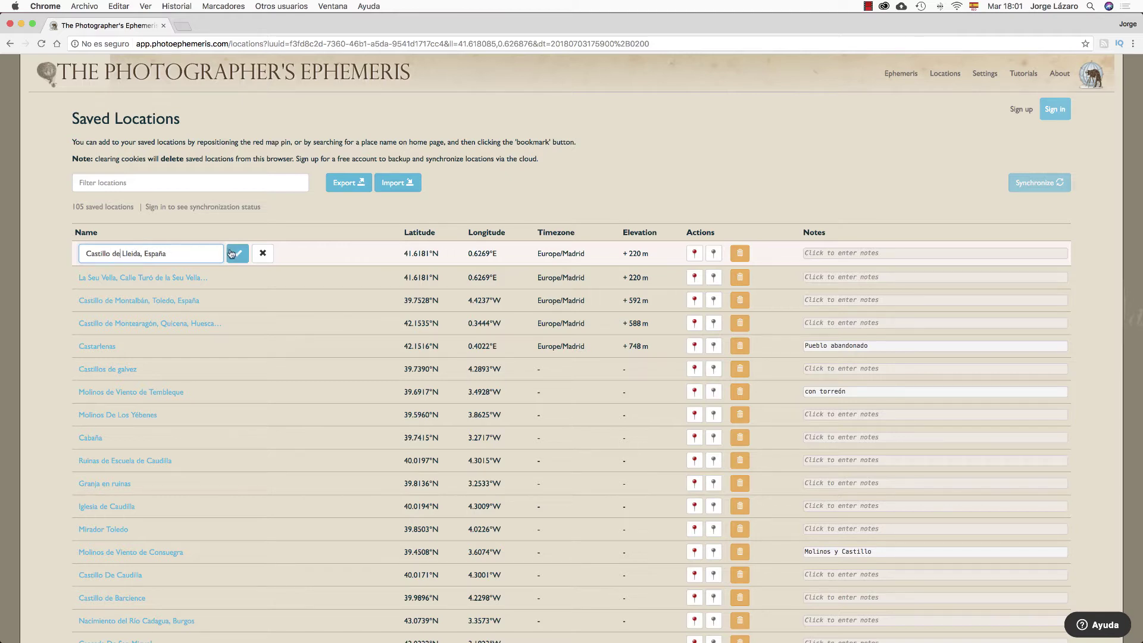
pyautogui.click(236, 256)
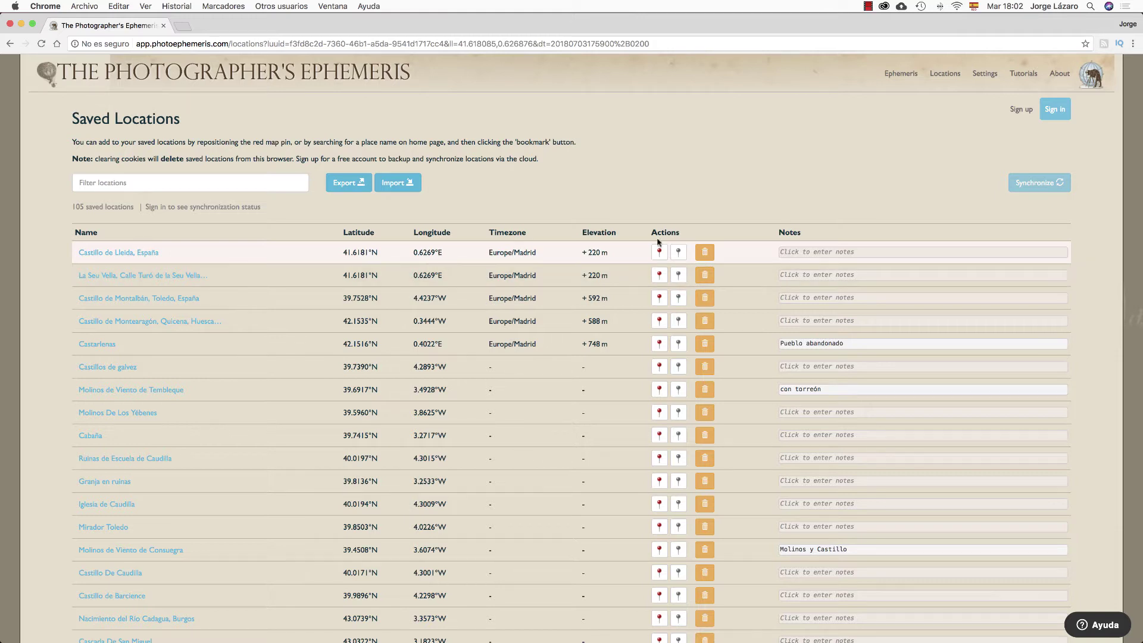
# Delete the saved location "Castillo de Lleida, España" and the remaining La Seu Vella entry.
pyautogui.click(707, 258)
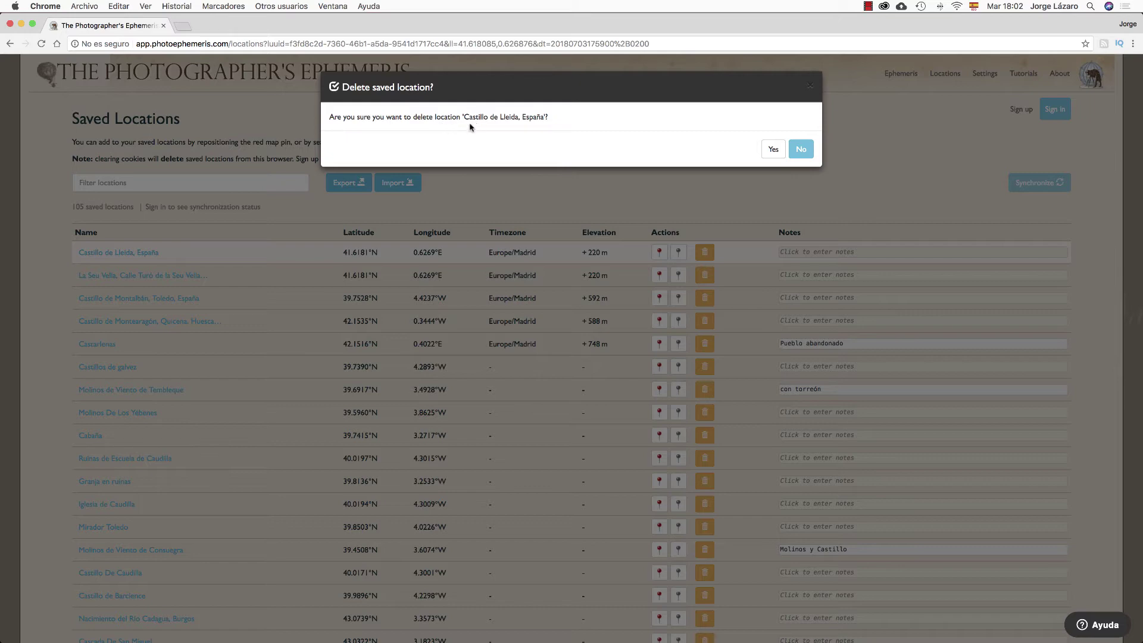
pyautogui.click(773, 150)
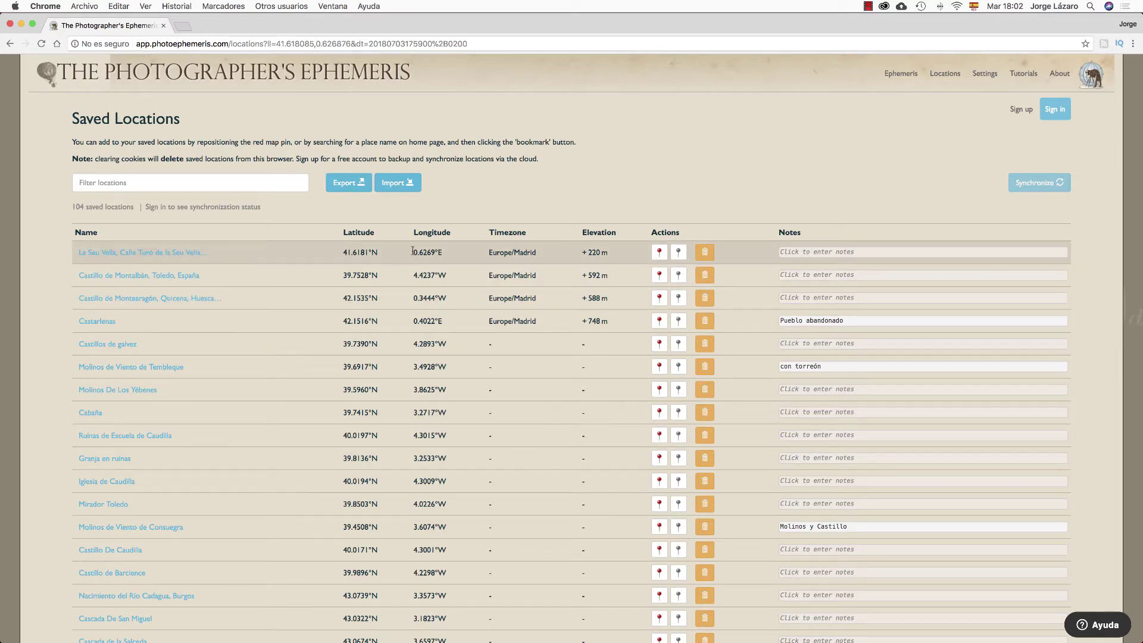
pyautogui.click(705, 252)
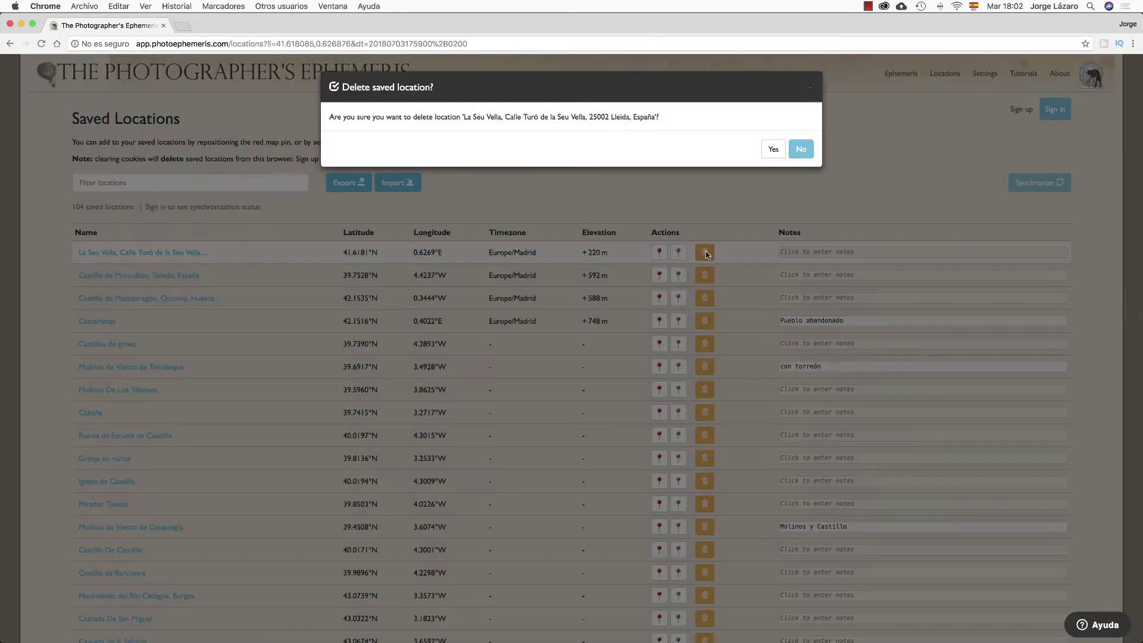
pyautogui.click(772, 149)
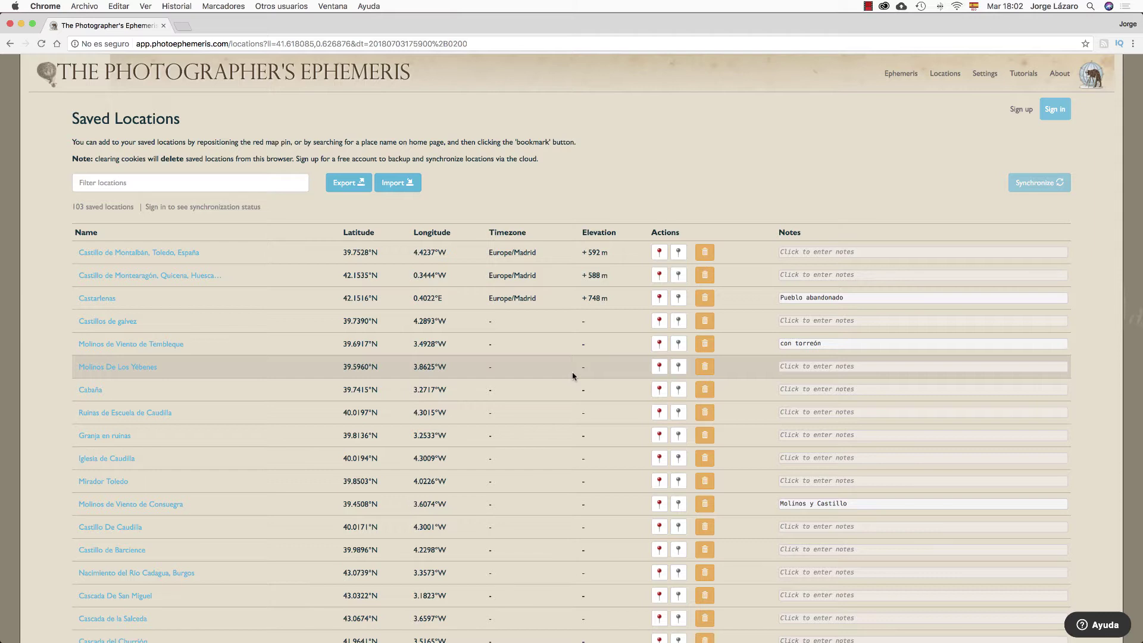
# Place the red primary pin on the map at the saved location Castillo de Montalbán.
pyautogui.click(832, 252)
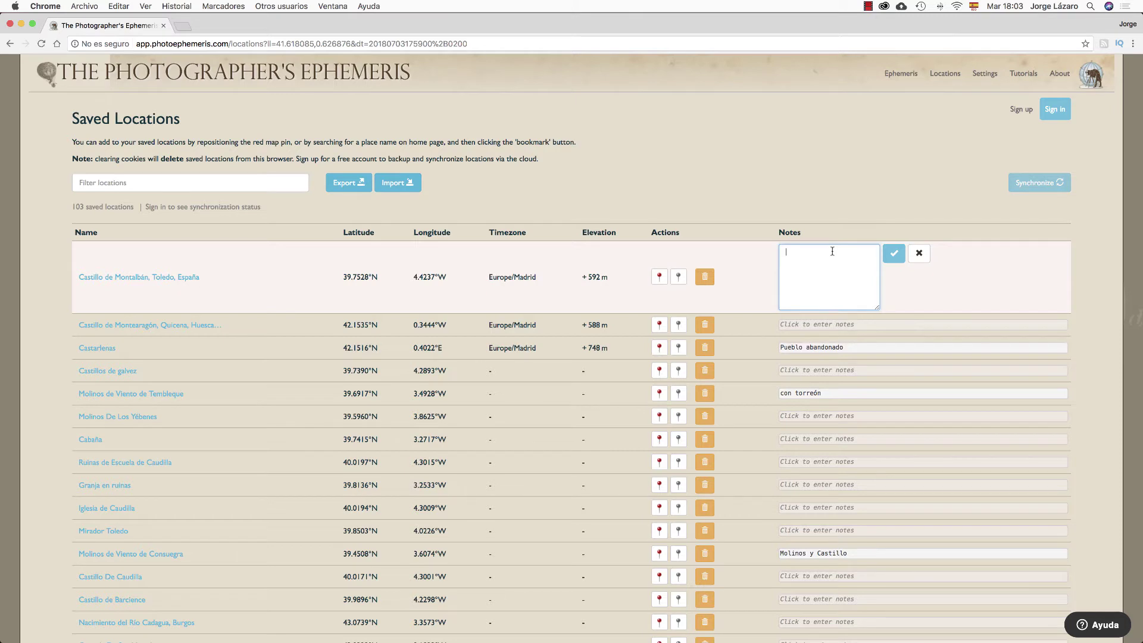
pyautogui.click(660, 277)
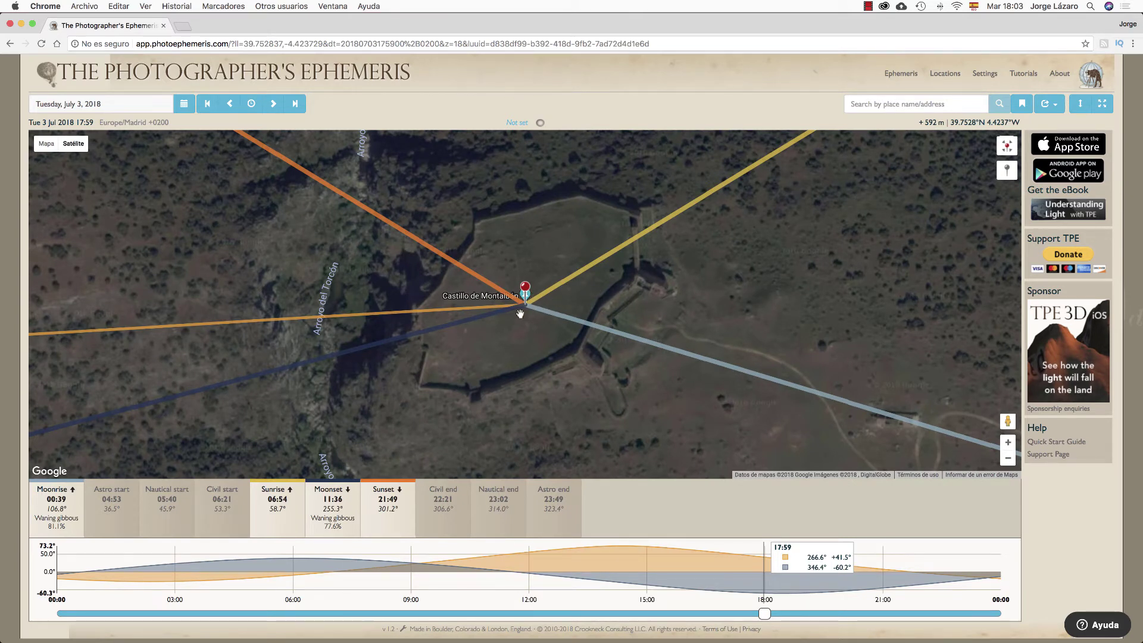
pyautogui.scroll(-3, 520, 314)
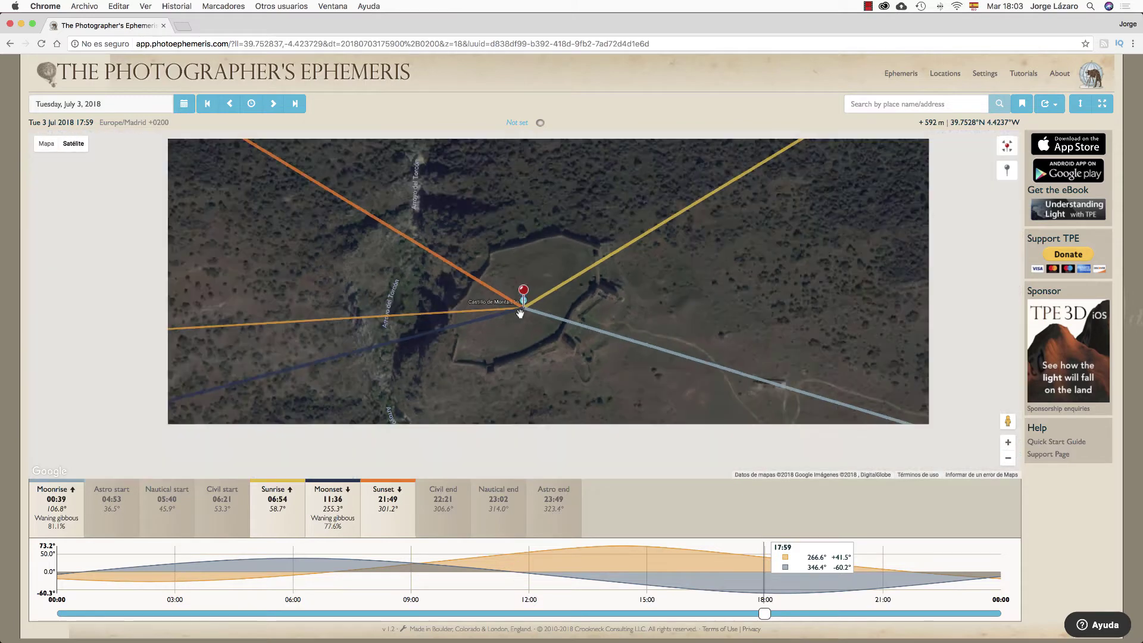
pyautogui.scroll(-2, 520, 314)
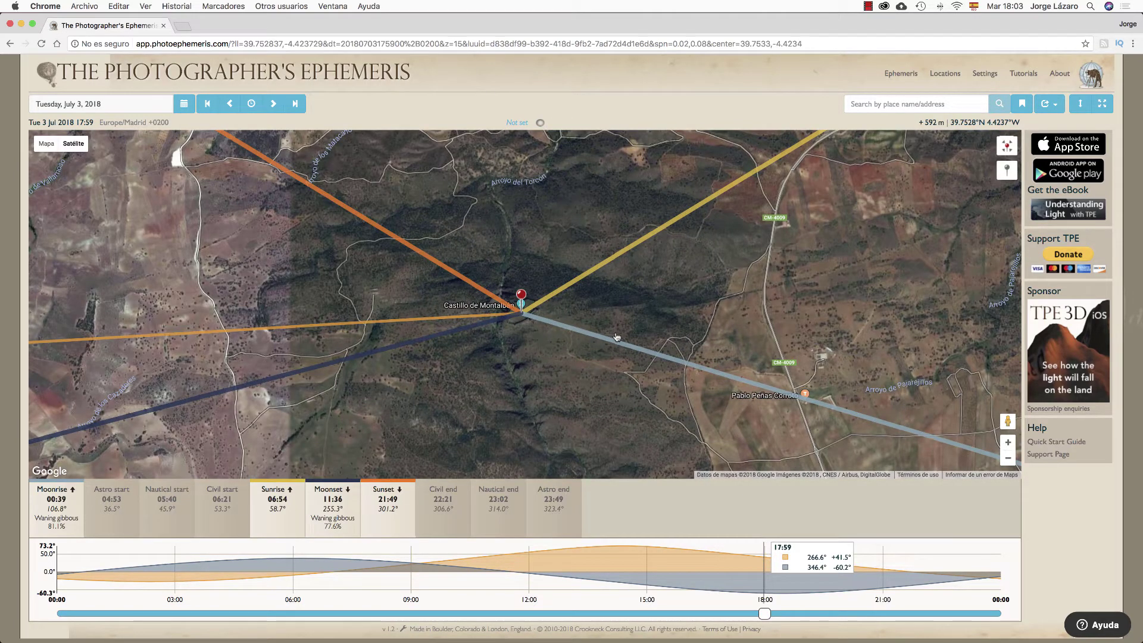
# Place the grey secondary pin at the saved location Molinos De Los Yébenes and bring it into view on the map.
pyautogui.click(945, 75)
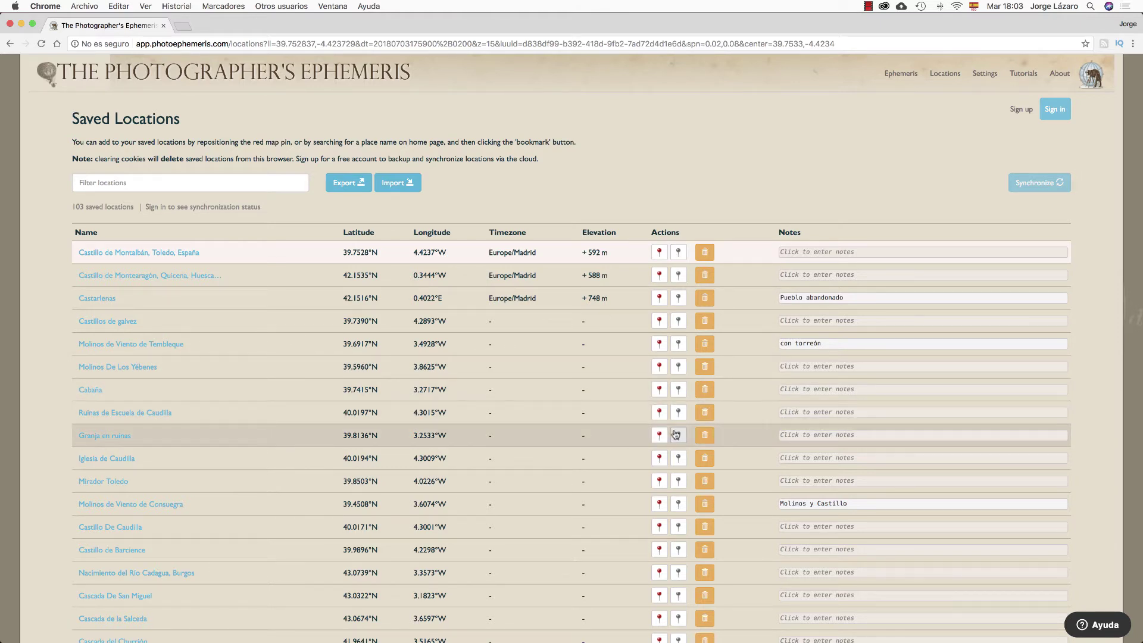
pyautogui.click(678, 367)
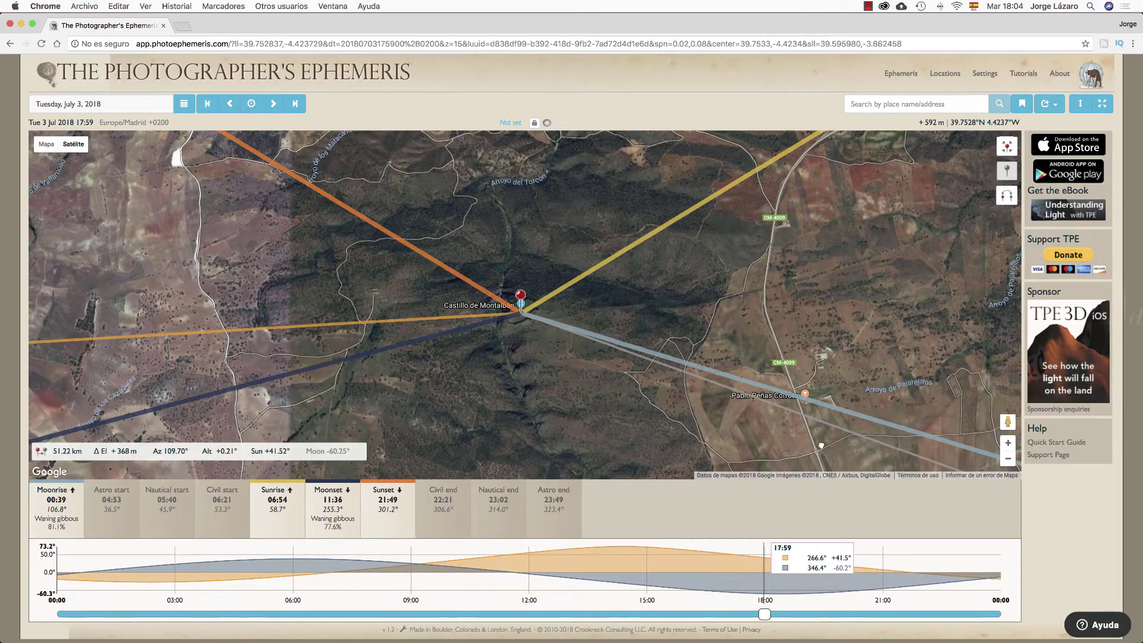
pyautogui.moveTo(858, 441); pyautogui.dragTo(404, 288)
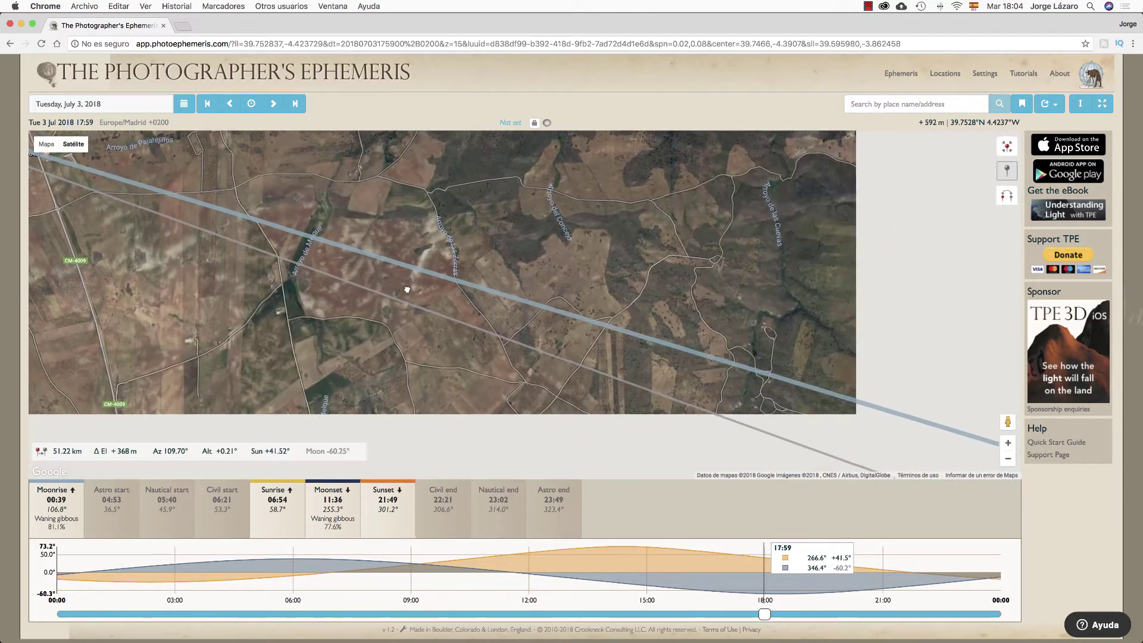
pyautogui.moveTo(766, 387); pyautogui.dragTo(398, 235)
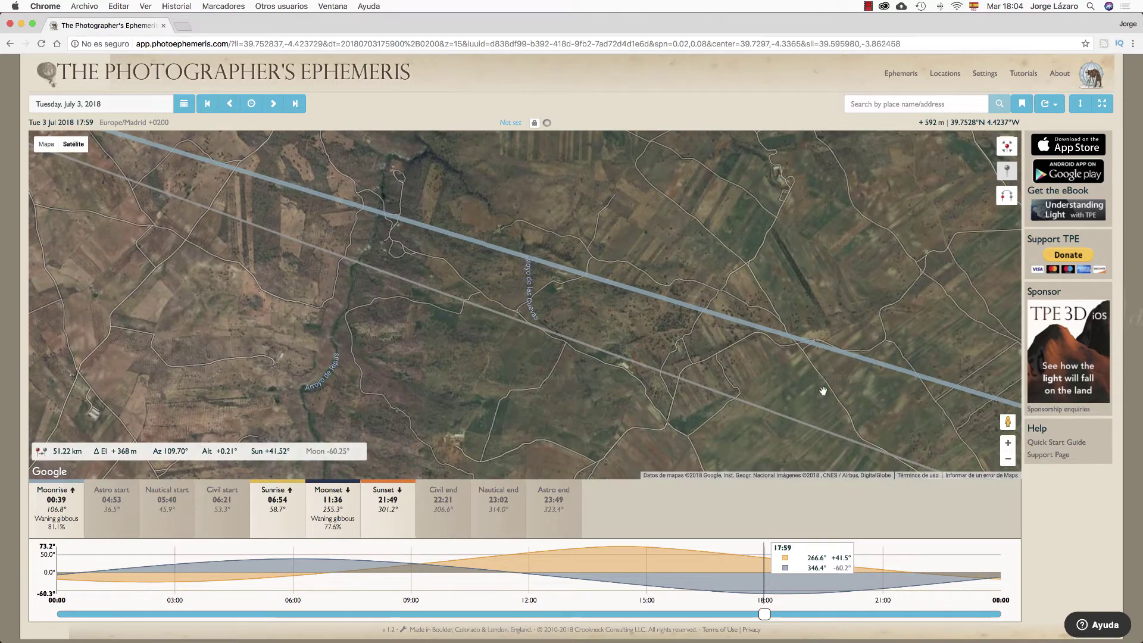
pyautogui.moveTo(822, 391); pyautogui.dragTo(773, 367)
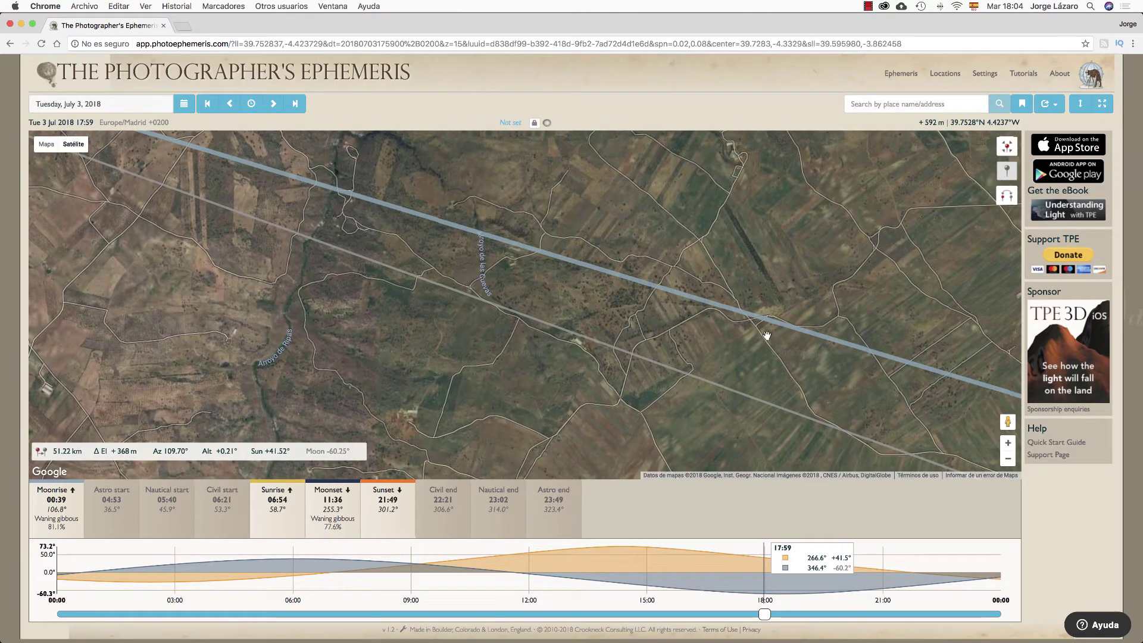
pyautogui.click(1007, 171)
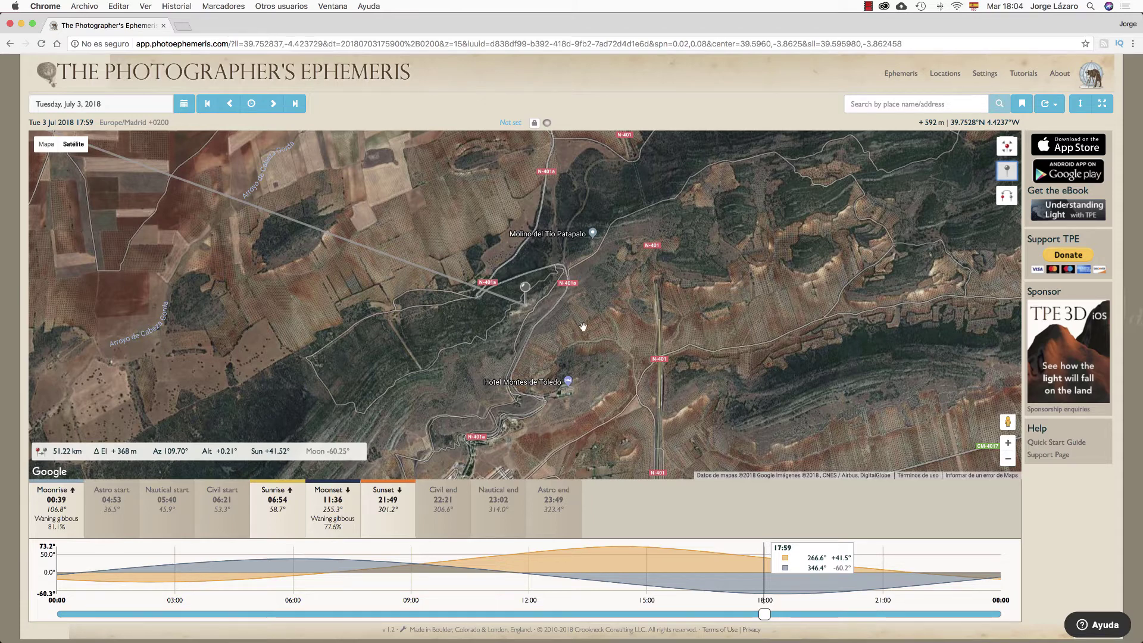
# Place the red primary pin on the map at the saved location Salto del Nervion.
pyautogui.click(944, 78)
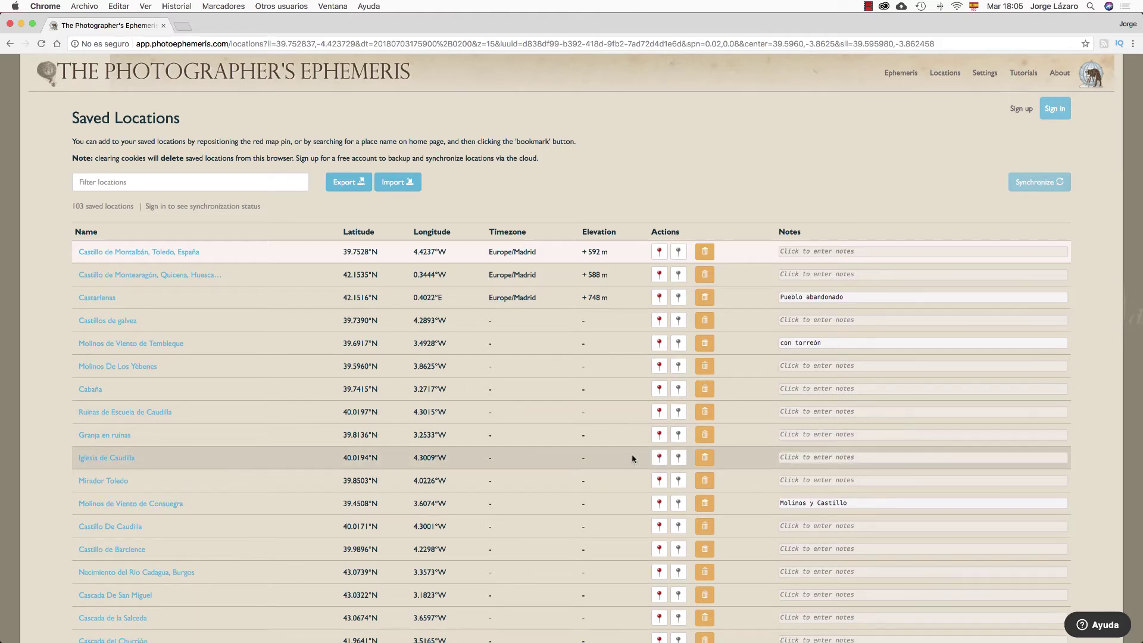
pyautogui.scroll(-8, 633, 455)
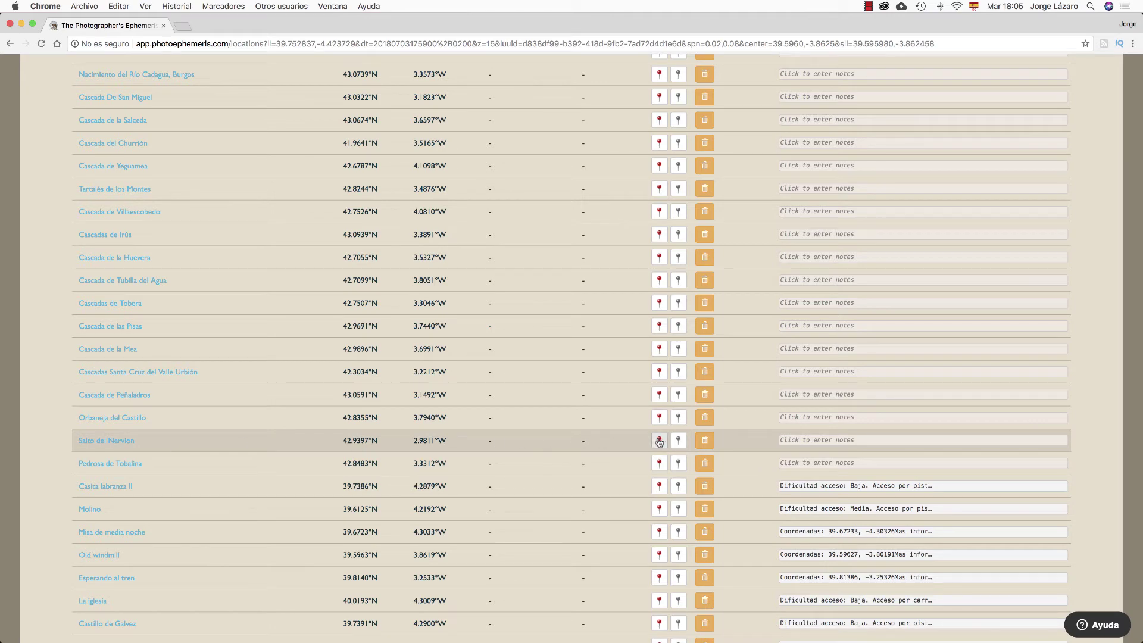
pyautogui.click(660, 442)
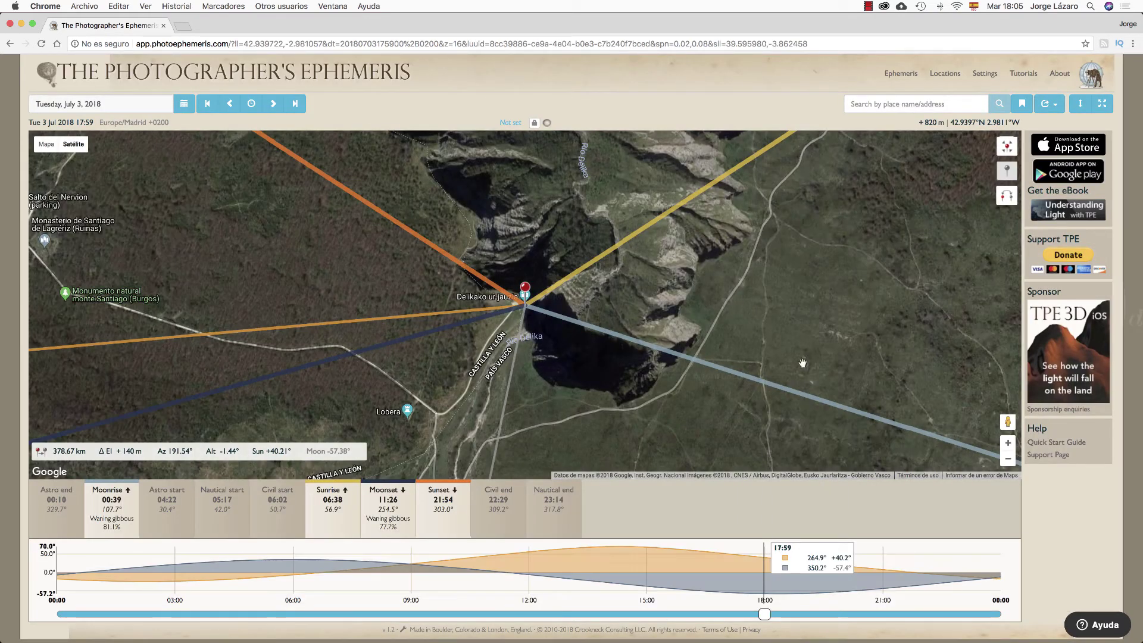
# Remove the grey secondary pin and move the red pin slightly south along the cliff edge from Delikako ur-jauzia.
pyautogui.click(1008, 172)
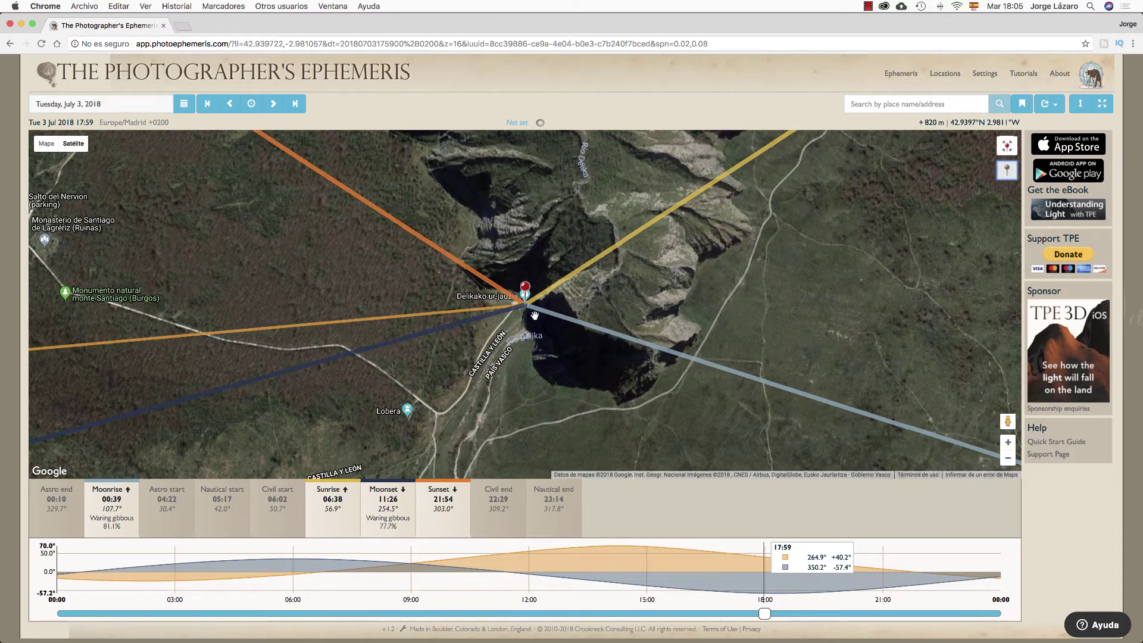
pyautogui.scroll(2, 523, 322)
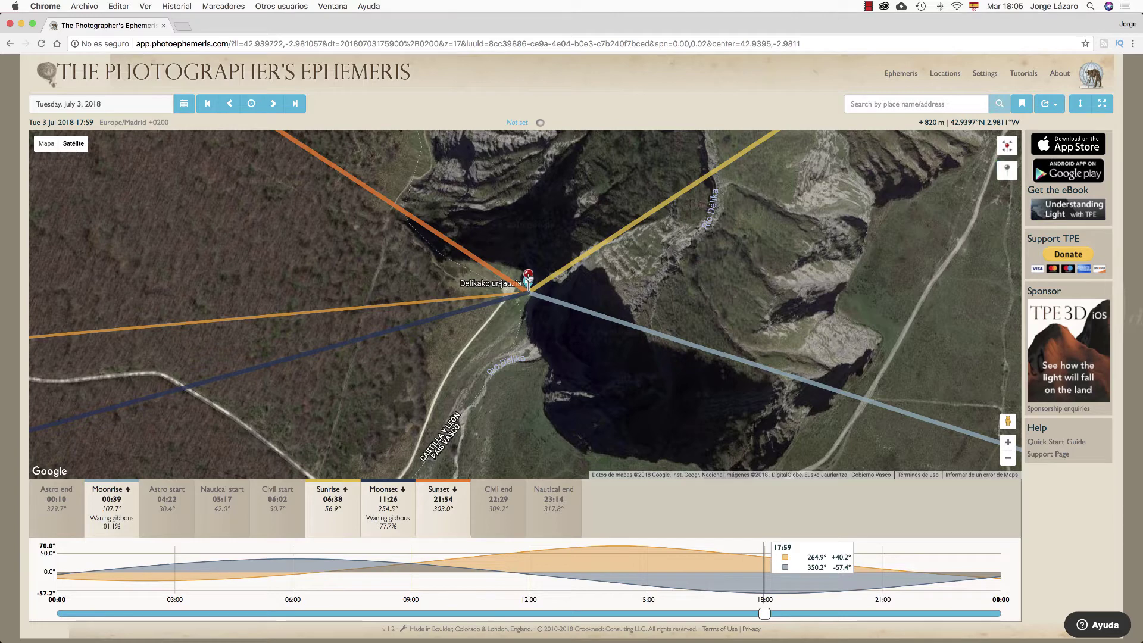
pyautogui.moveTo(529, 278); pyautogui.dragTo(532, 335)
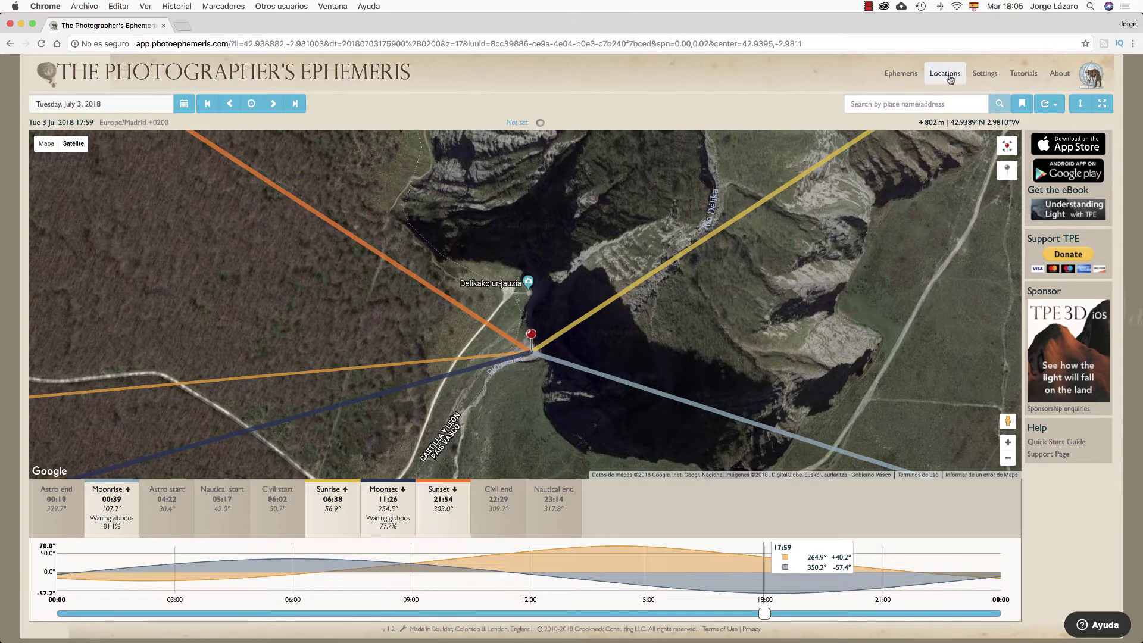
# Open the list of saved locations and filter it by "castillo".
pyautogui.click(948, 76)
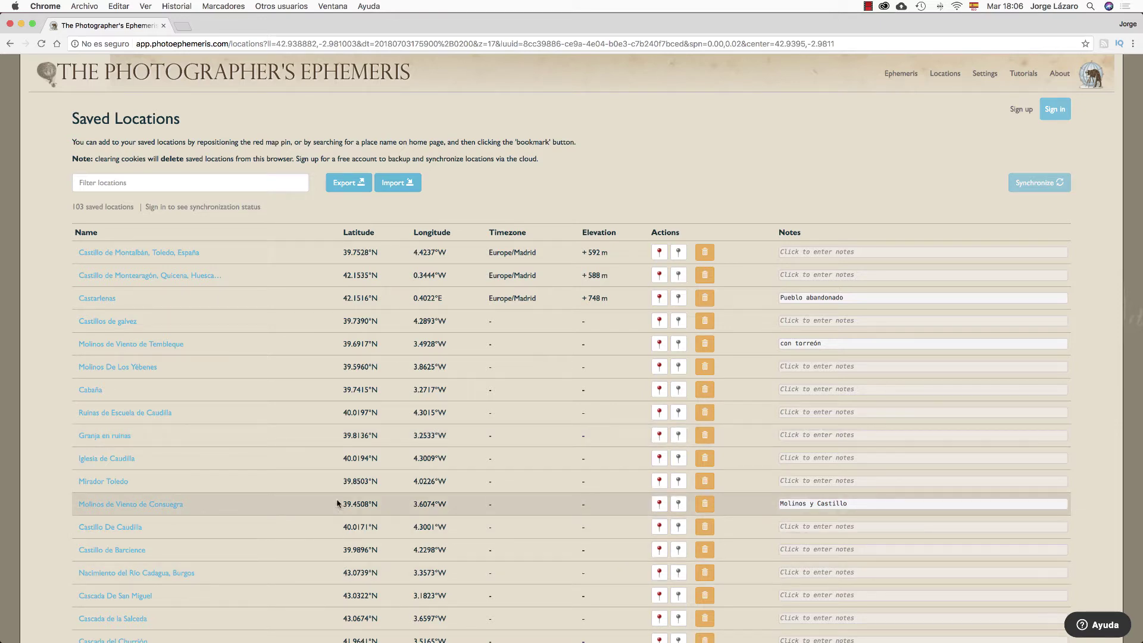
pyautogui.scroll(-15, 337, 503)
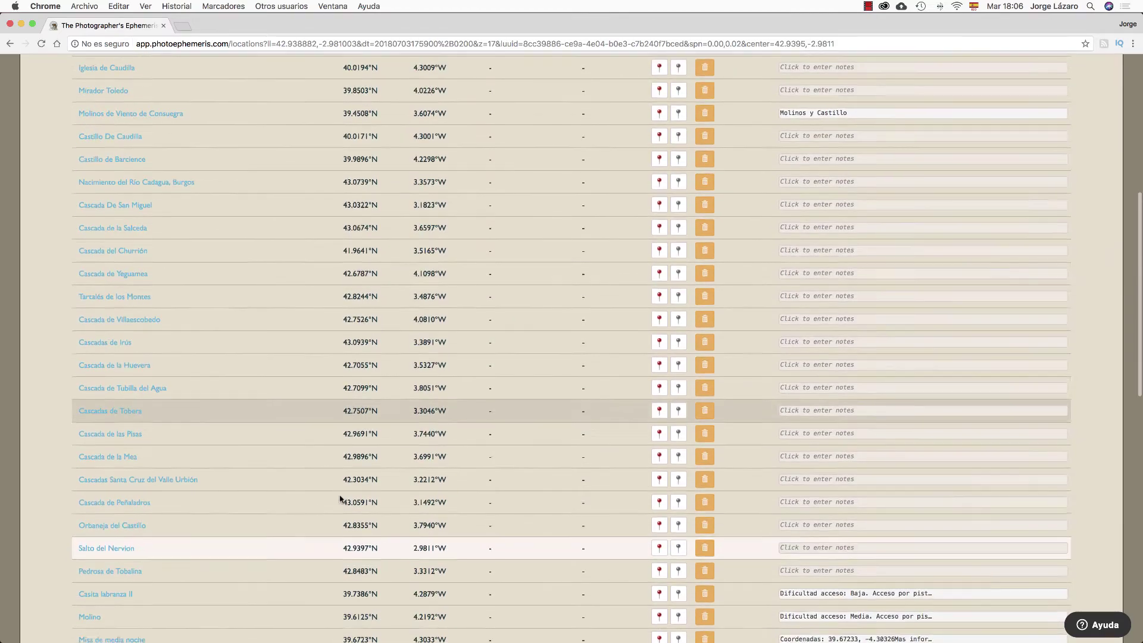
pyautogui.scroll(10, 340, 497)
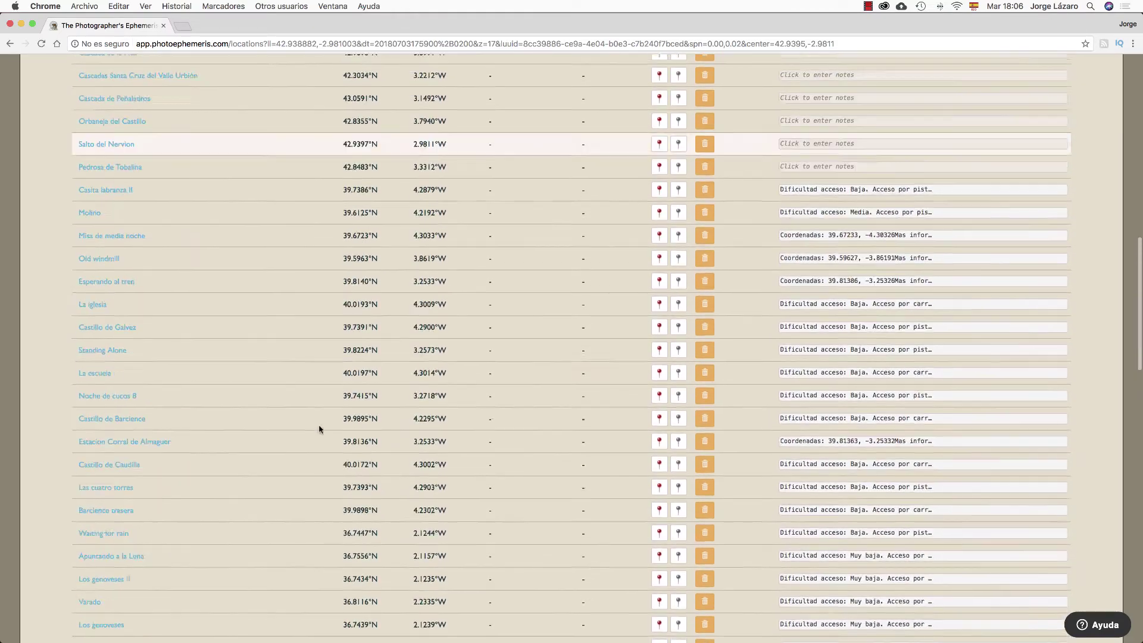
pyautogui.scroll(8, 320, 429)
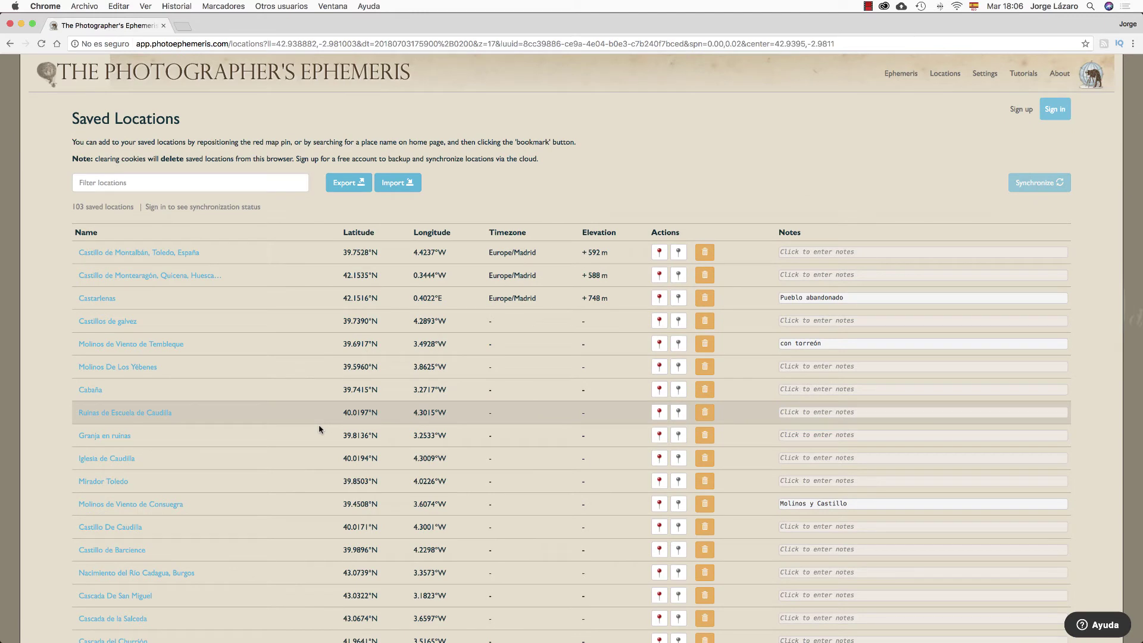
pyautogui.click(114, 183)
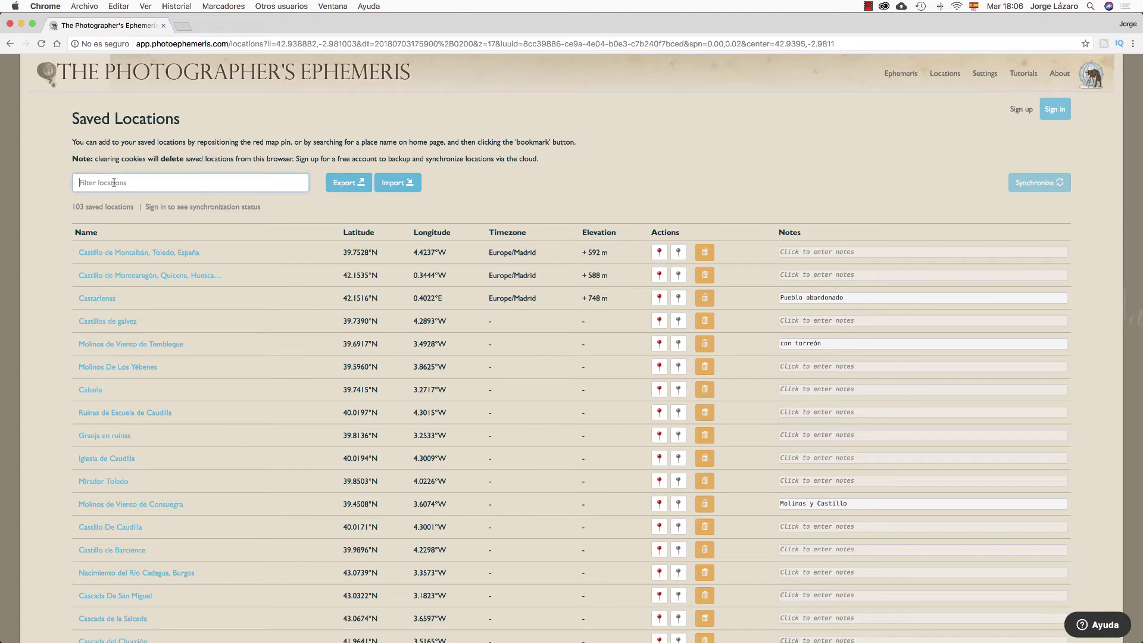
pyautogui.write('casti')
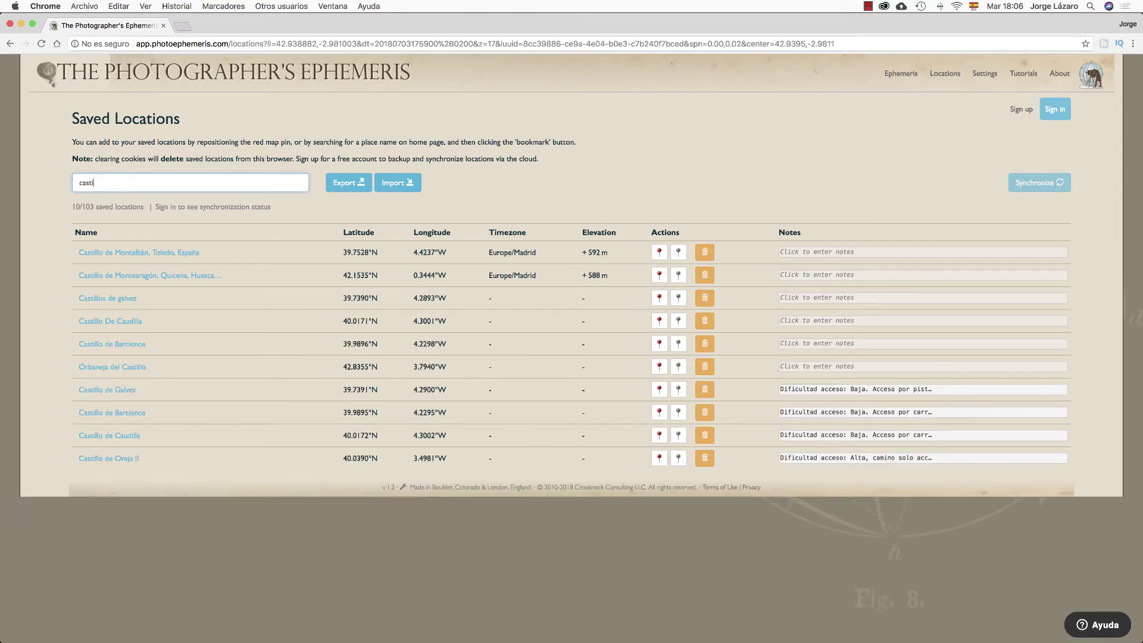
pyautogui.write('llo')
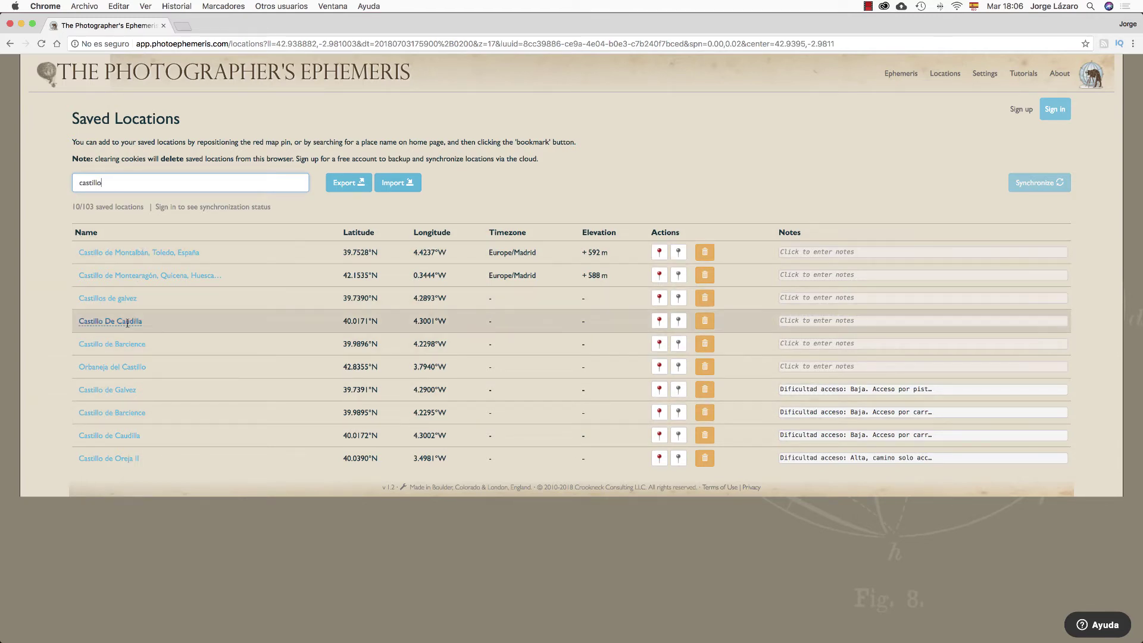
# Filter the saved locations by "cascada" instead and clear the filter to list every location again.
pyautogui.doubleClick(115, 182)
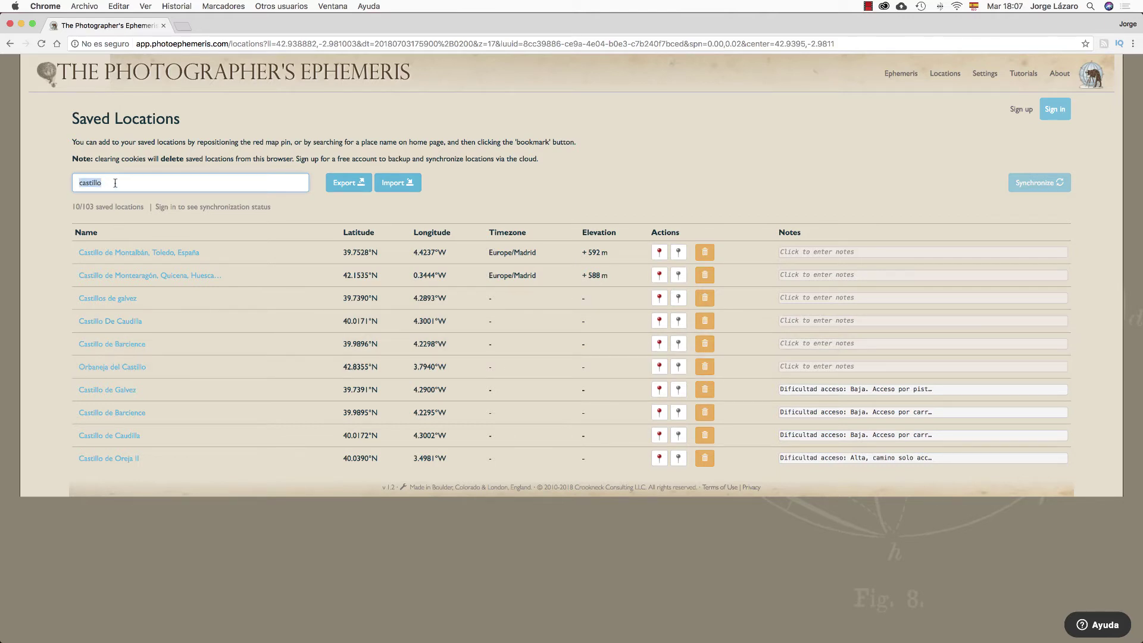
pyautogui.press('BackSpace')
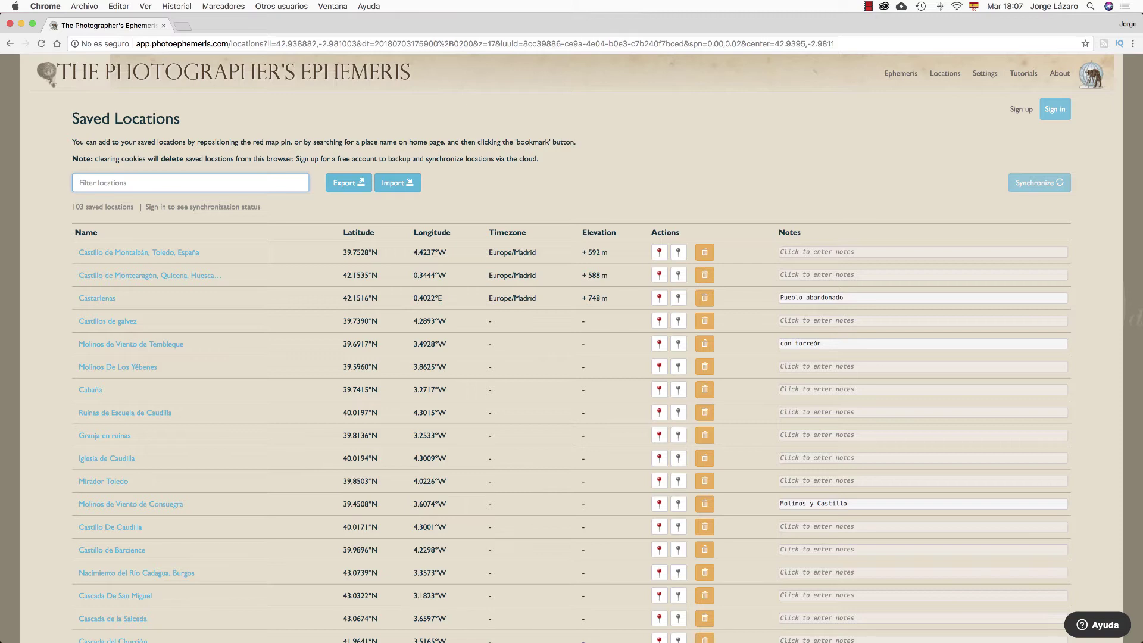
pyautogui.write('cascada')
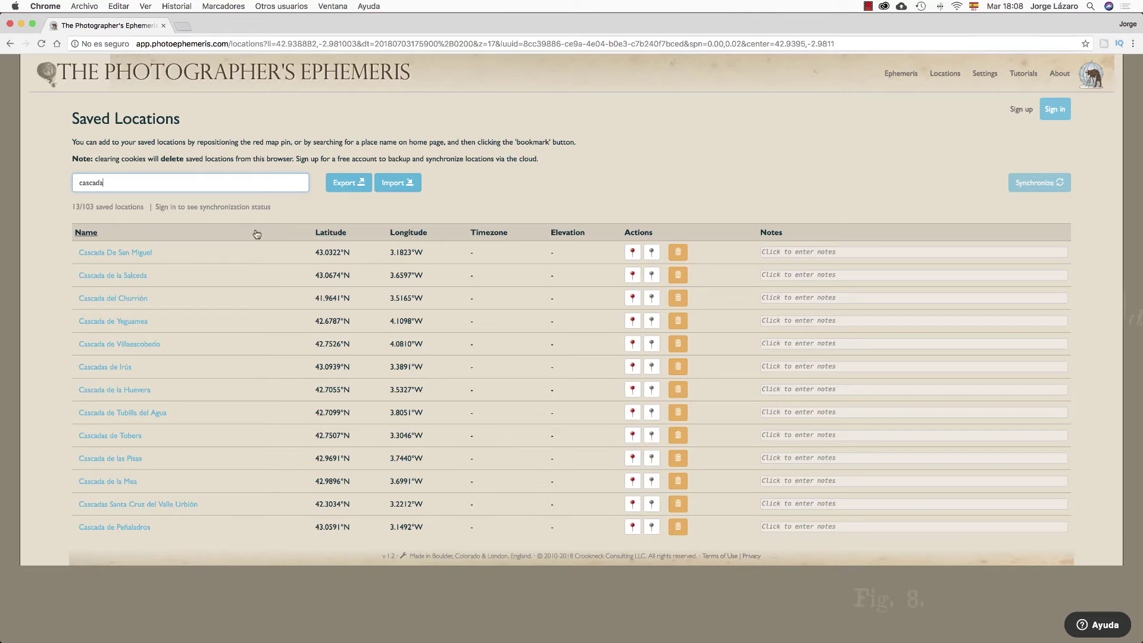
pyautogui.doubleClick(130, 185)
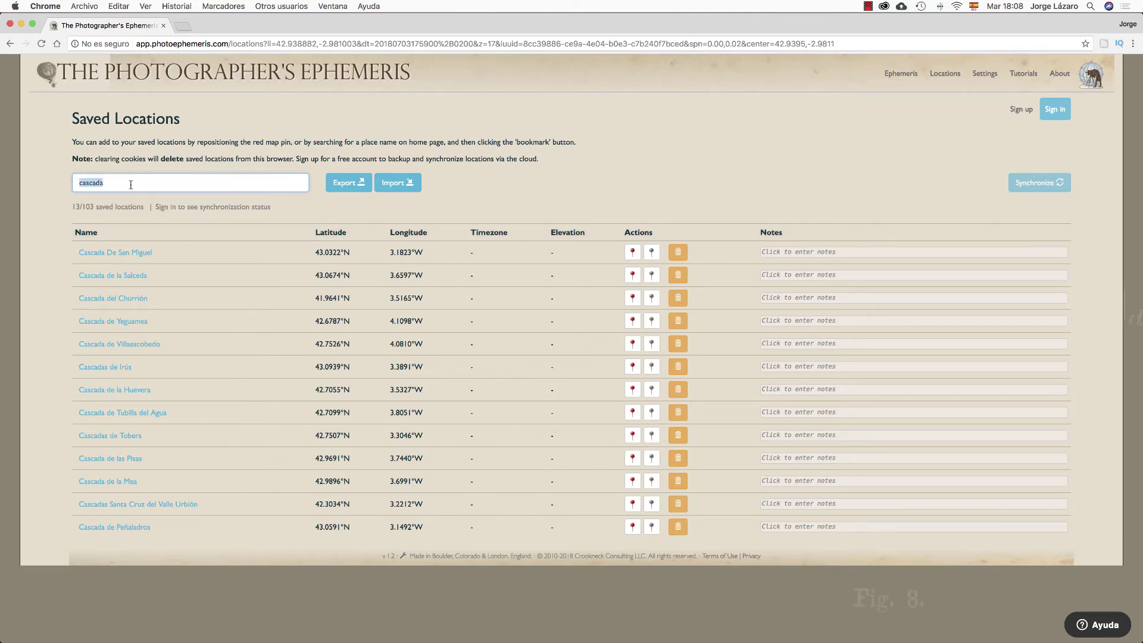
pyautogui.press('BackSpace')
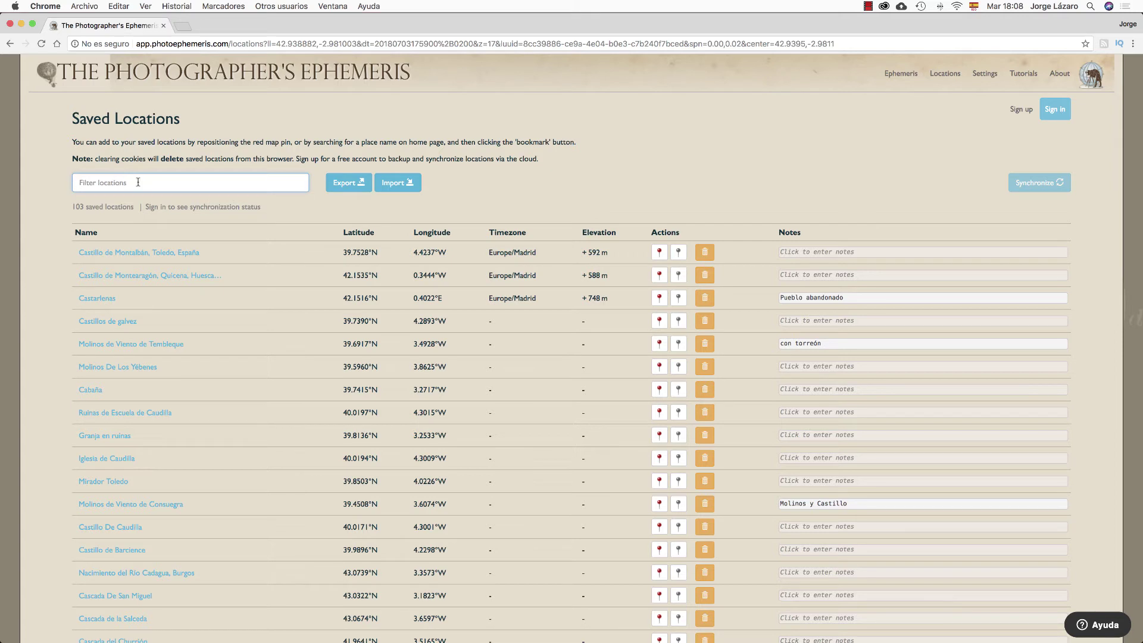
# Sort the saved locations by name in ascending and descending order, and by latitude, longitude, timezone and elevation in turn.
pyautogui.click(86, 233)
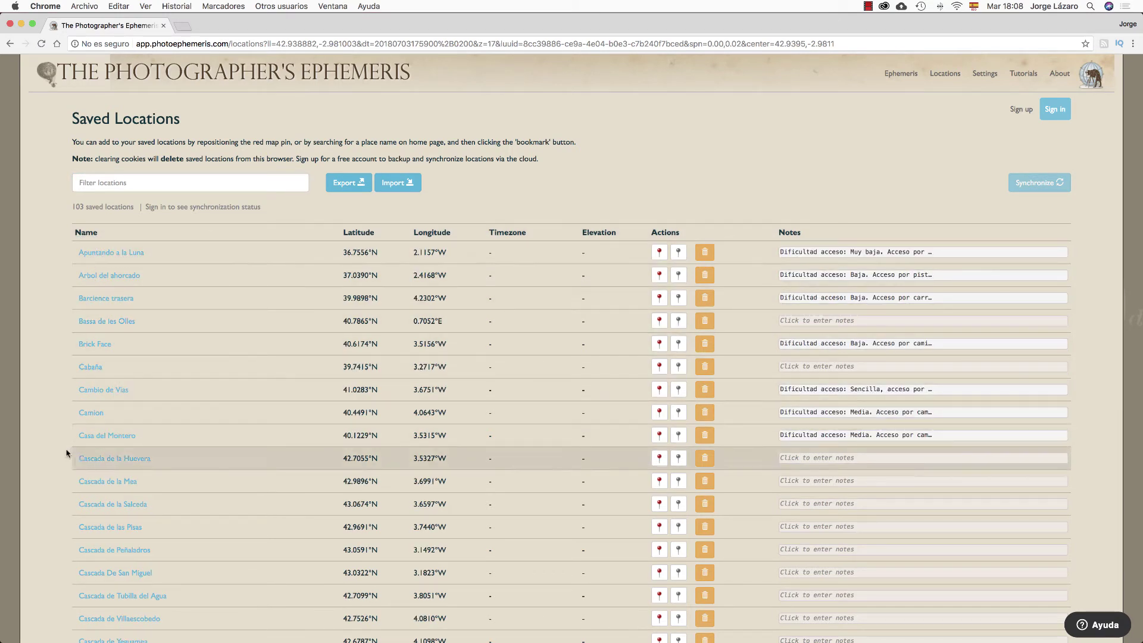
pyautogui.click(86, 233)
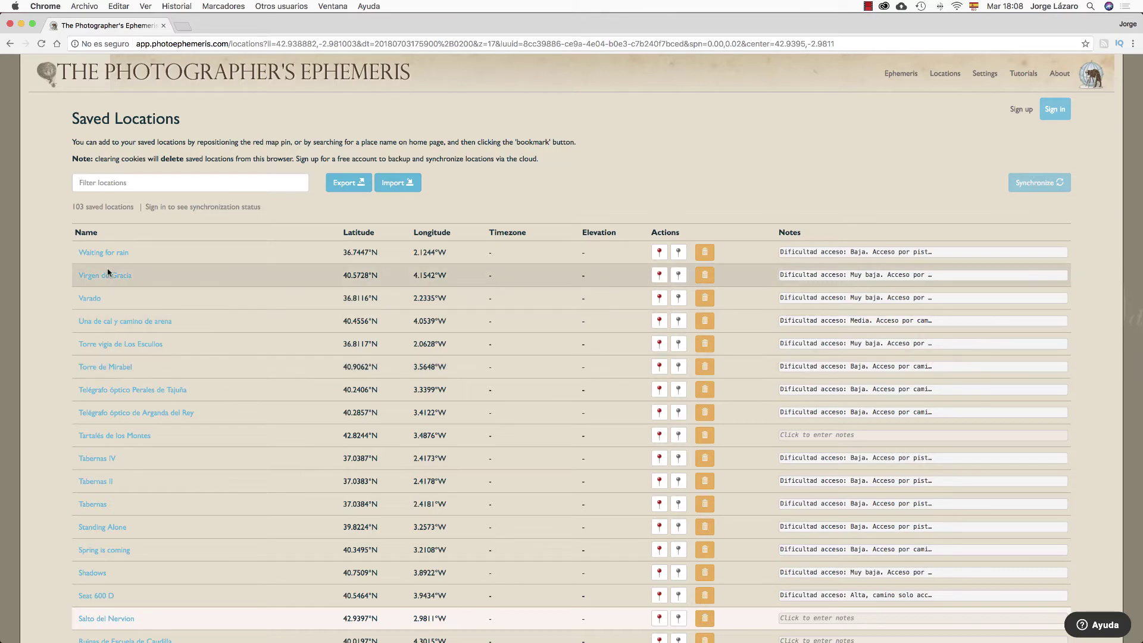
pyautogui.click(360, 233)
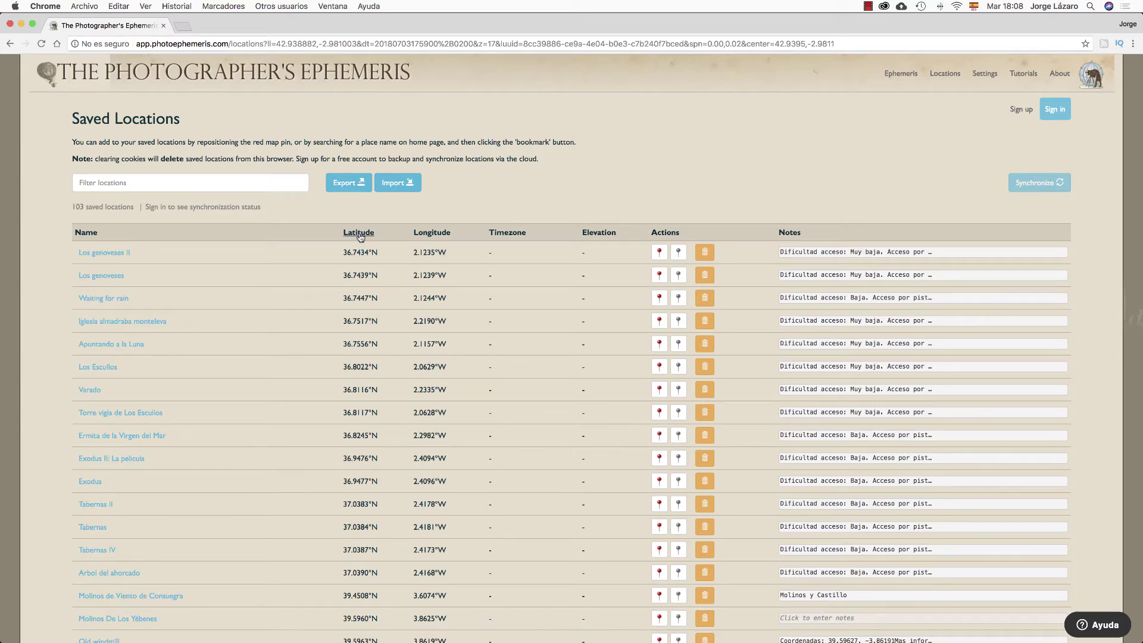
pyautogui.click(428, 233)
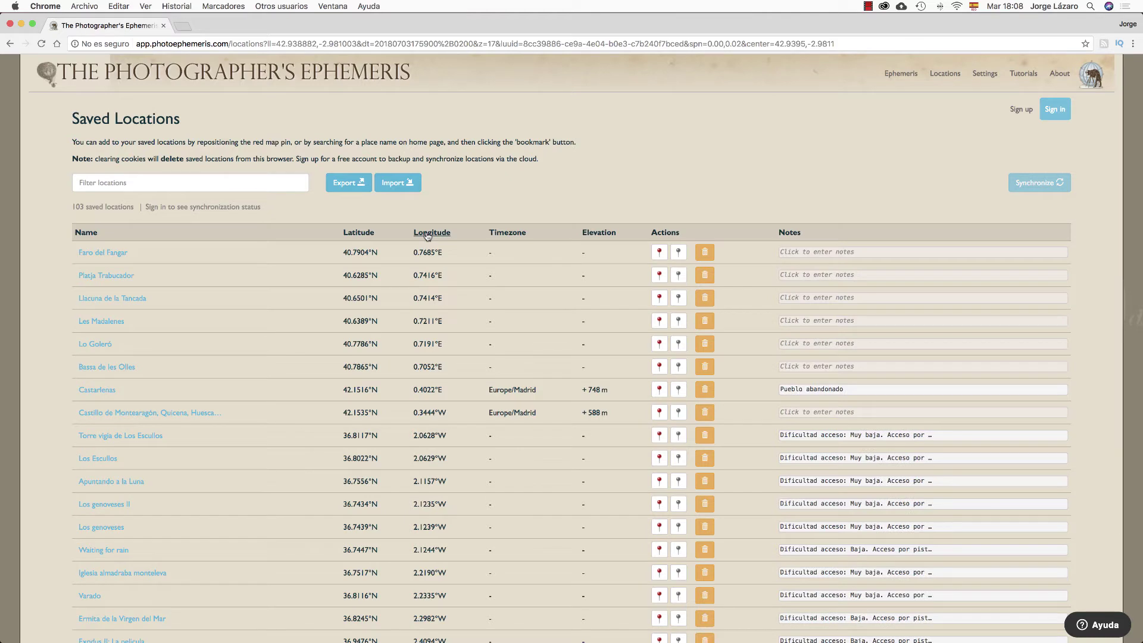
pyautogui.click(509, 234)
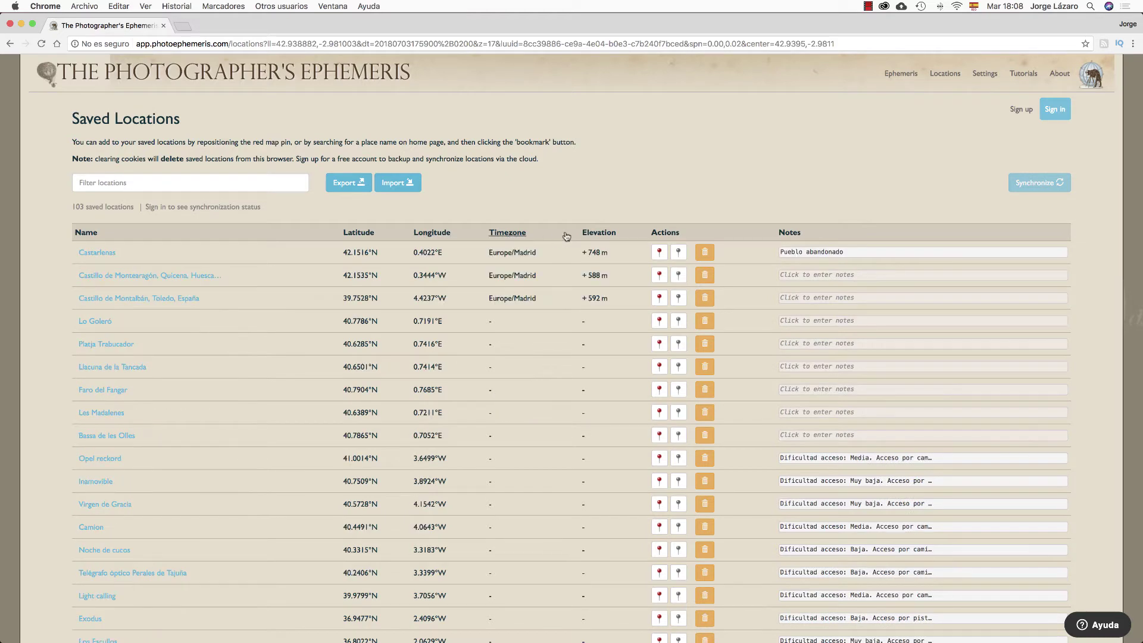
pyautogui.click(595, 233)
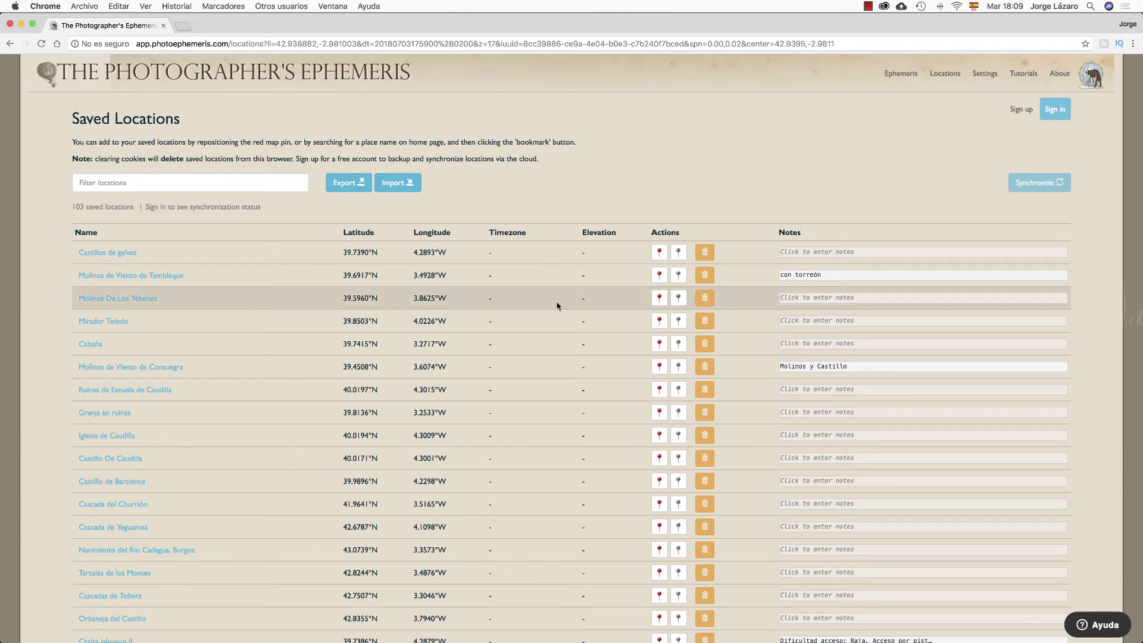
pyautogui.scroll(-3, 556, 304)
pyautogui.scroll(3, 557, 306)
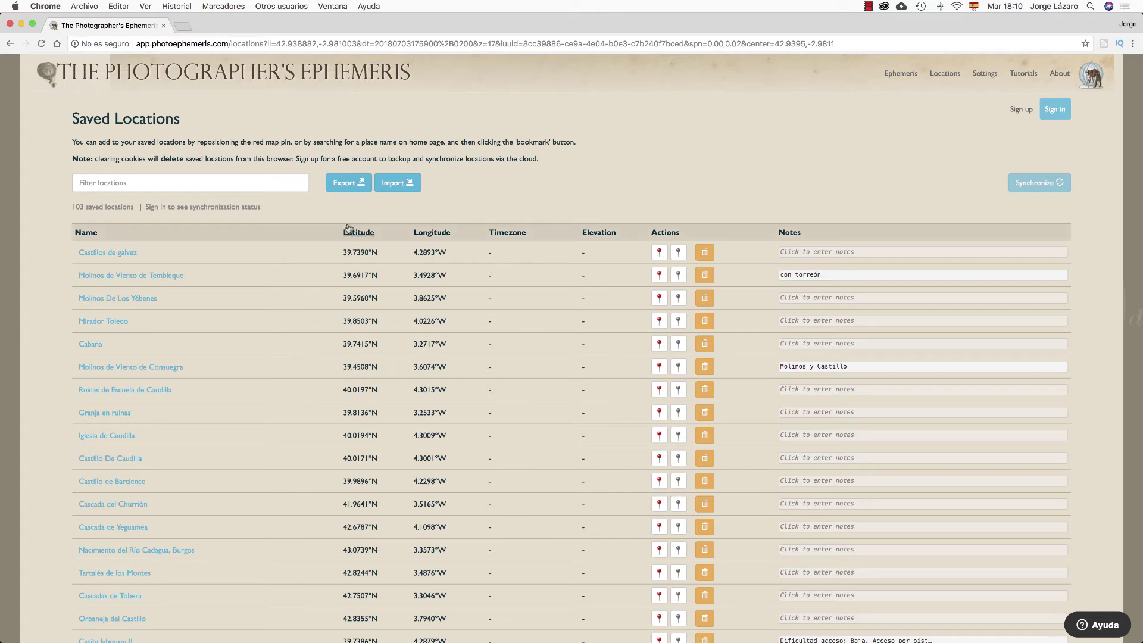
# Start exporting the saved locations as a Google Earth KML document and cancel the save.
pyautogui.click(350, 188)
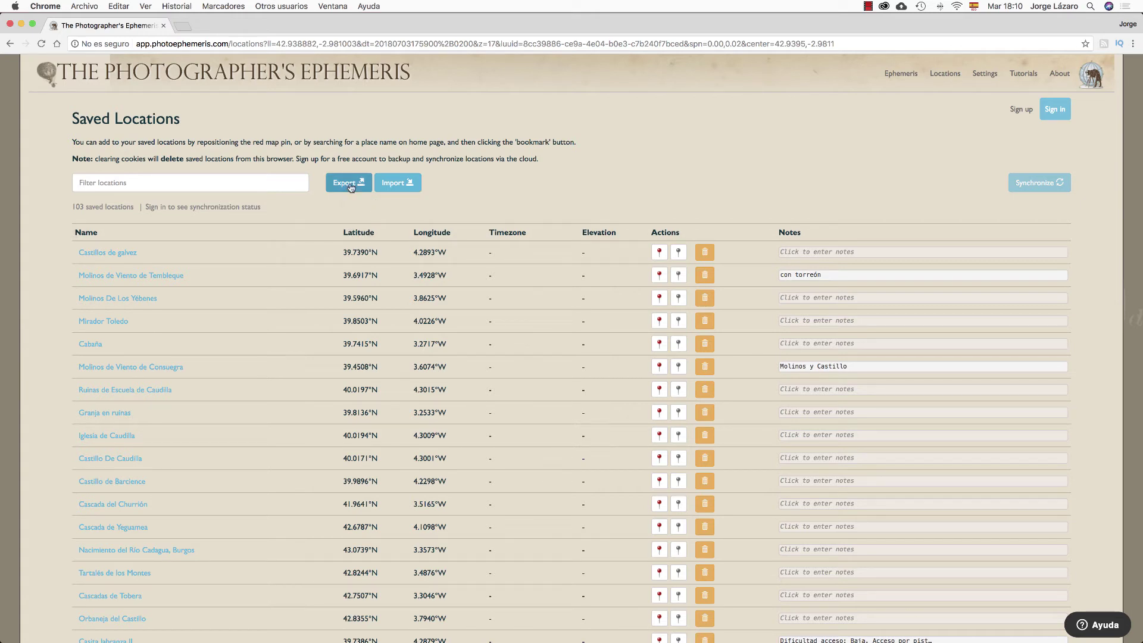
pyautogui.scroll(-5, 188, 400)
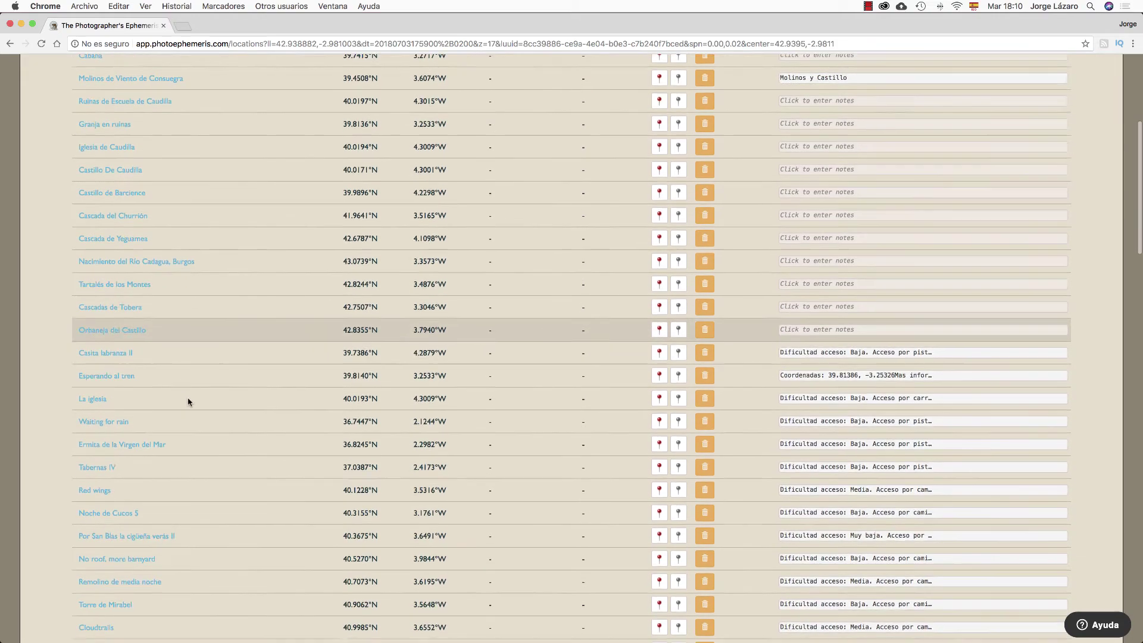
pyautogui.scroll(5, 191, 401)
pyautogui.scroll(1, 191, 400)
pyautogui.click(347, 184)
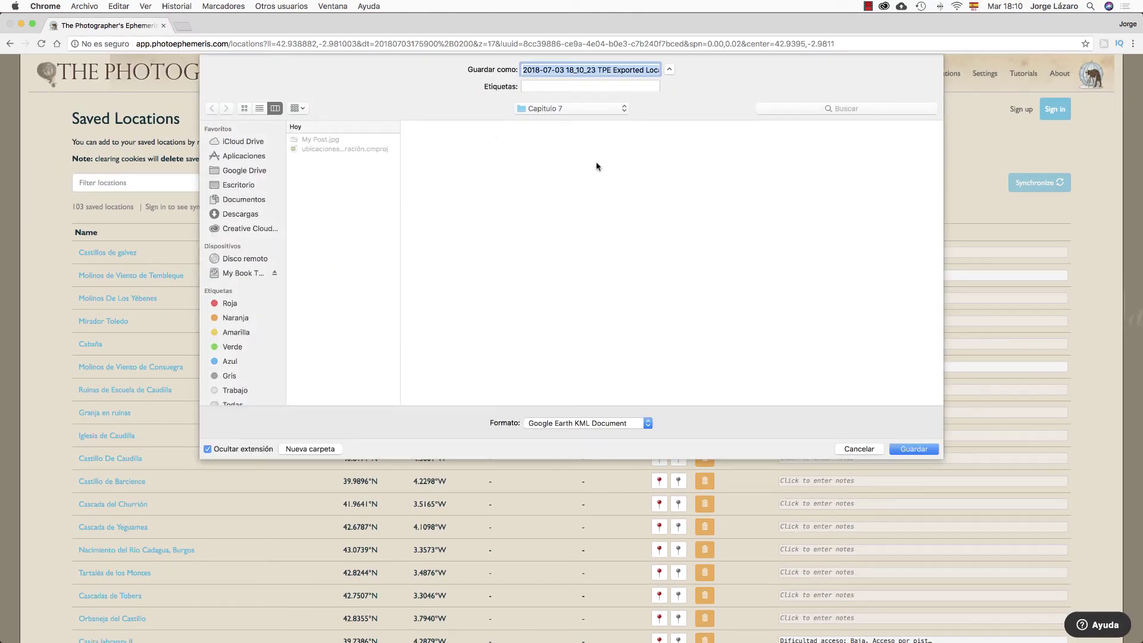
pyautogui.click(867, 450)
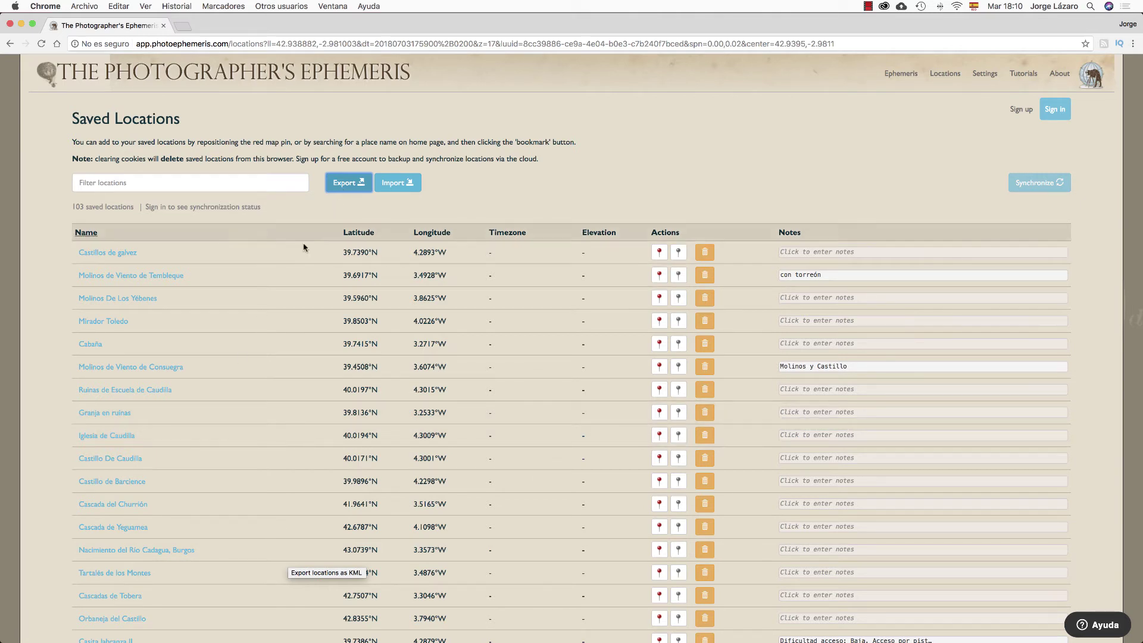
# Filter the saved locations by "molino" and clear the filter.
pyautogui.click(133, 182)
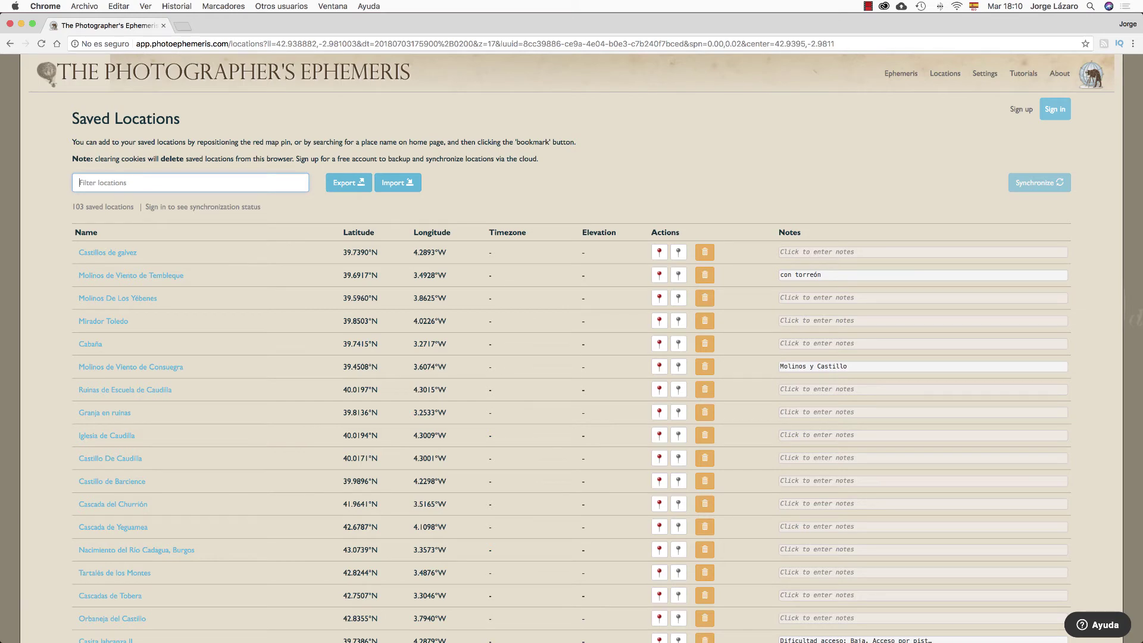
pyautogui.write('molino')
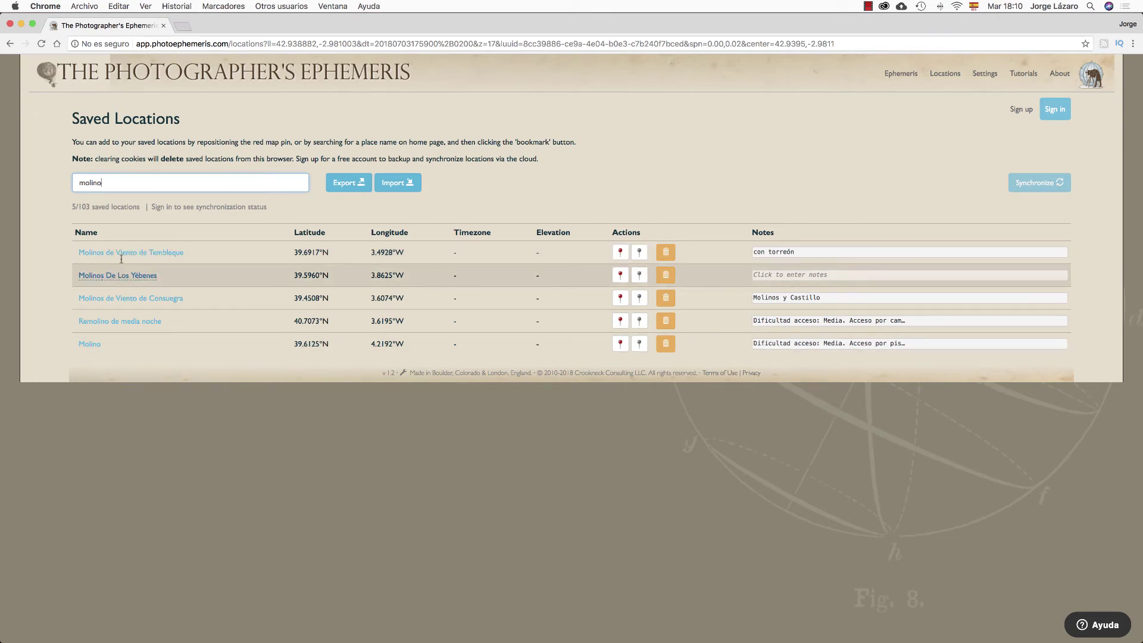
pyautogui.doubleClick(124, 184)
pyautogui.press('BackSpace')
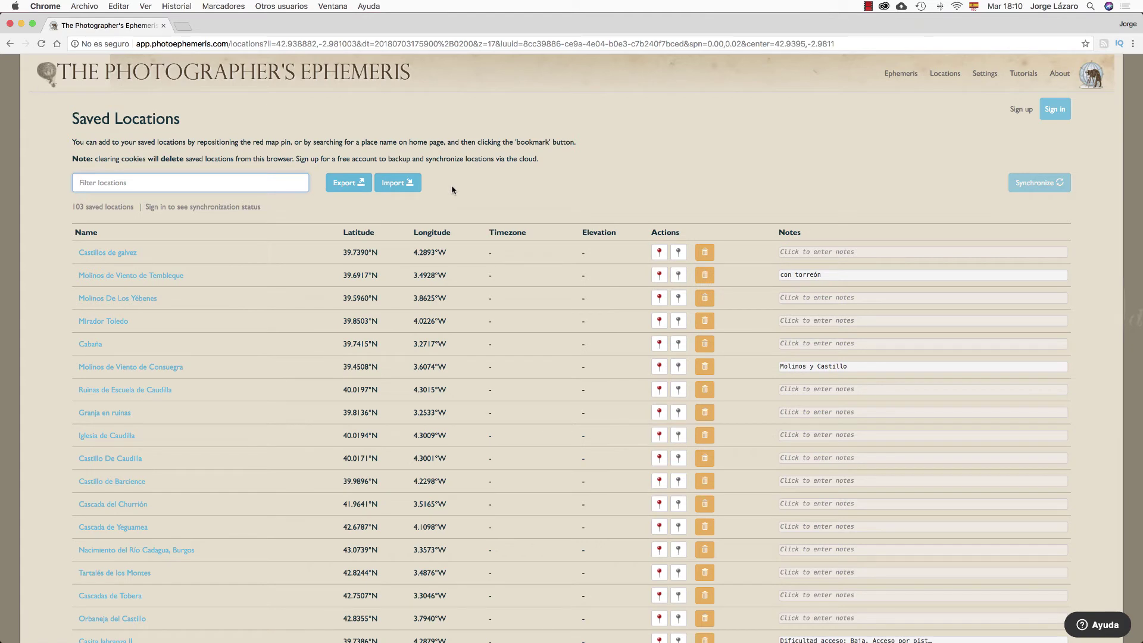
# Show the file selection for importing locations and look through the saved locations list.
pyautogui.click(396, 185)
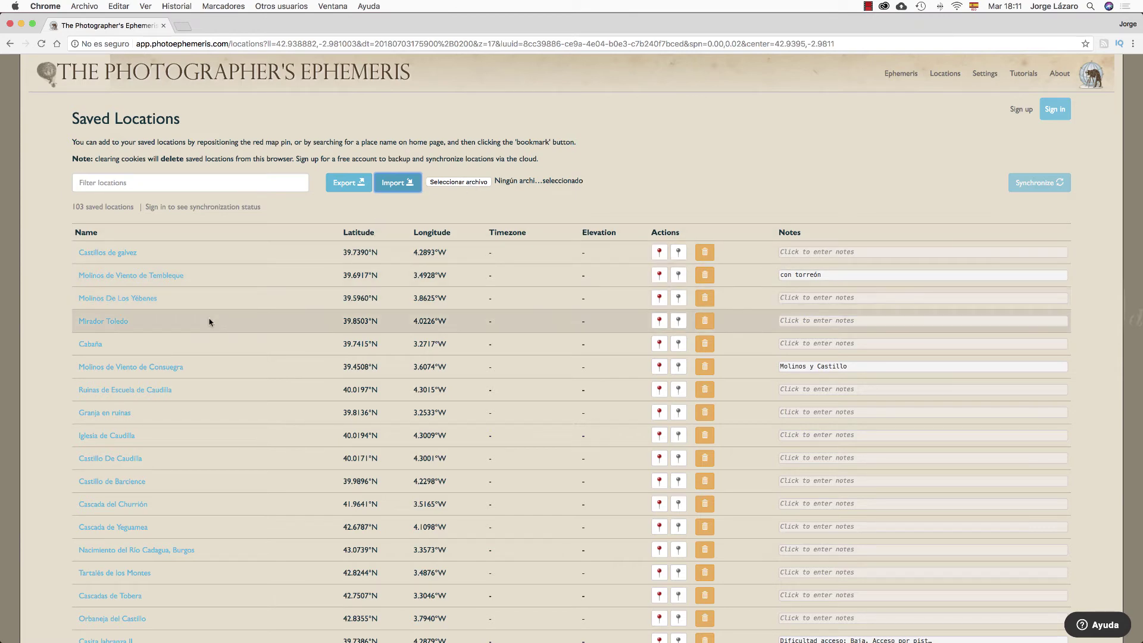
pyautogui.scroll(-5, 209, 319)
pyautogui.scroll(5, 269, 311)
# Return to the ephemeris map and move the red primary pin to Lleida by searching for "lleida", showing the whole city.
pyautogui.click(898, 78)
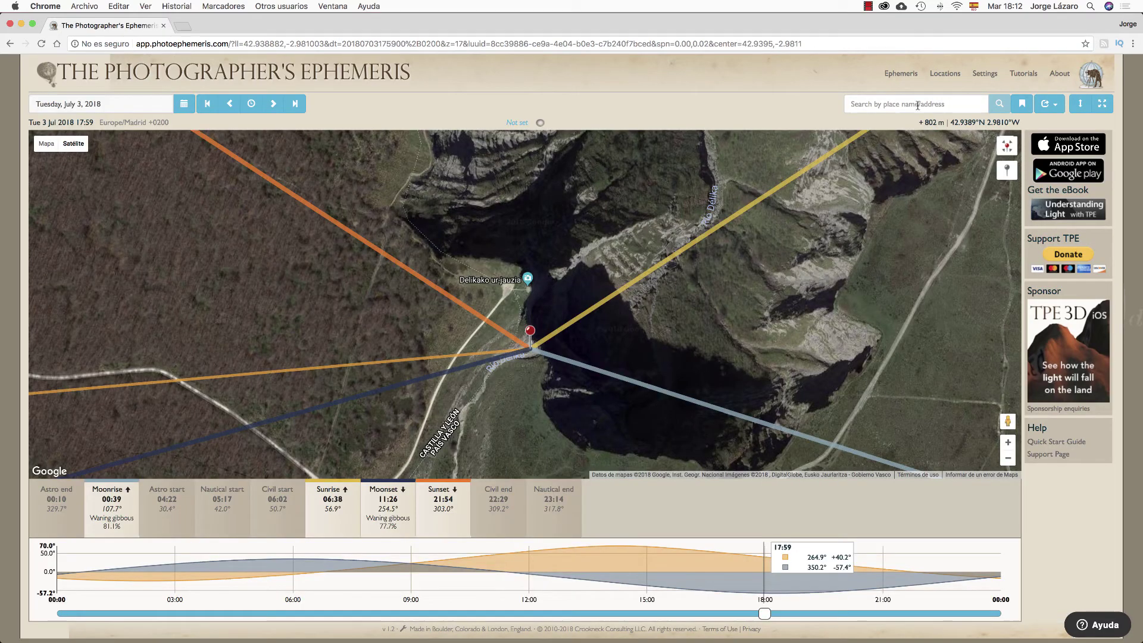
pyautogui.click(917, 105)
pyautogui.write('lleida')
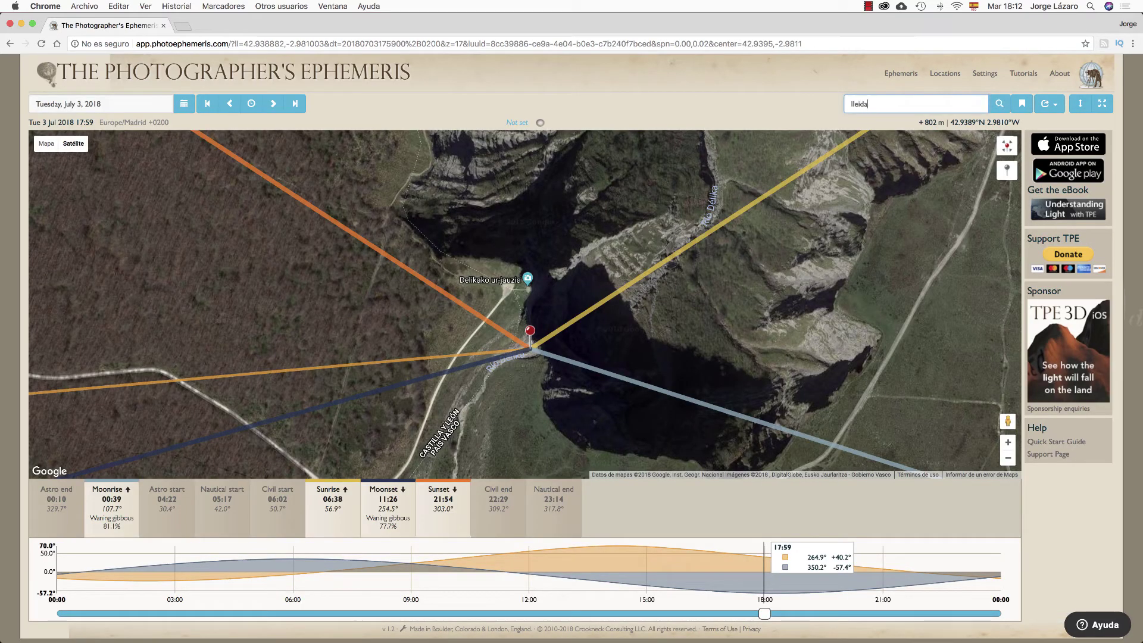
pyautogui.press('Return')
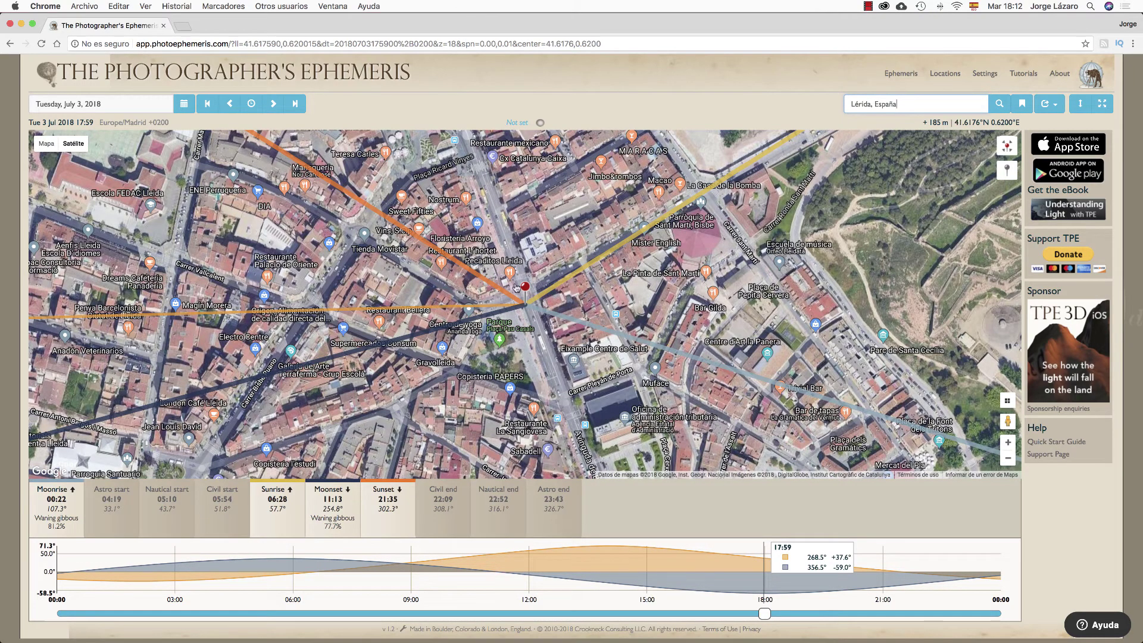
pyautogui.click(1008, 457)
pyautogui.click(1008, 458)
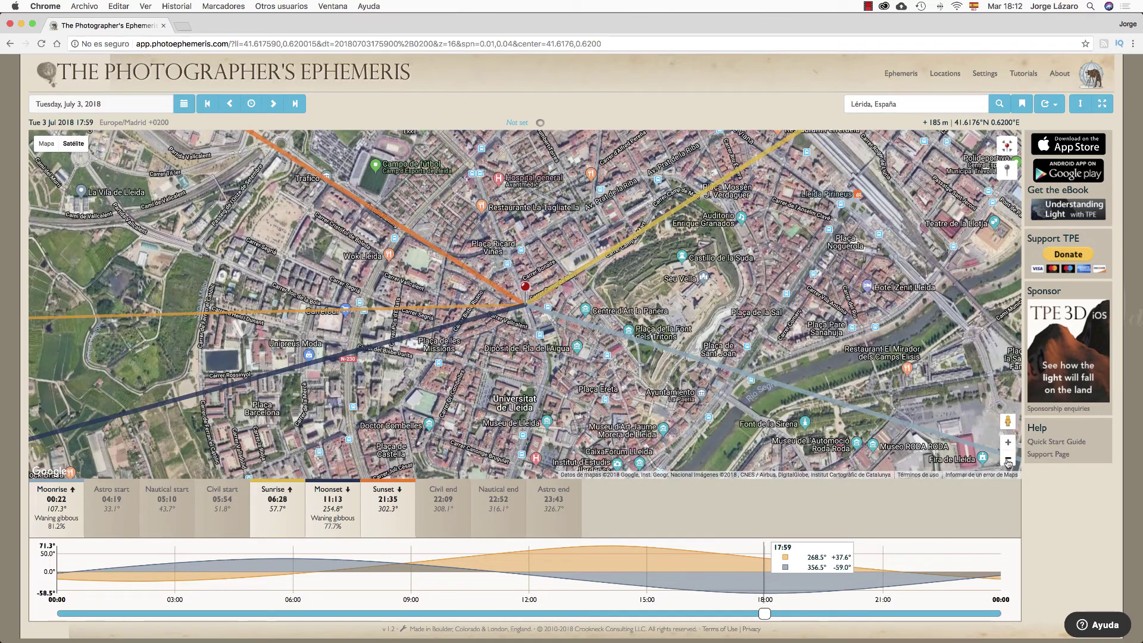
pyautogui.click(1007, 459)
pyautogui.moveTo(817, 391); pyautogui.dragTo(701, 375)
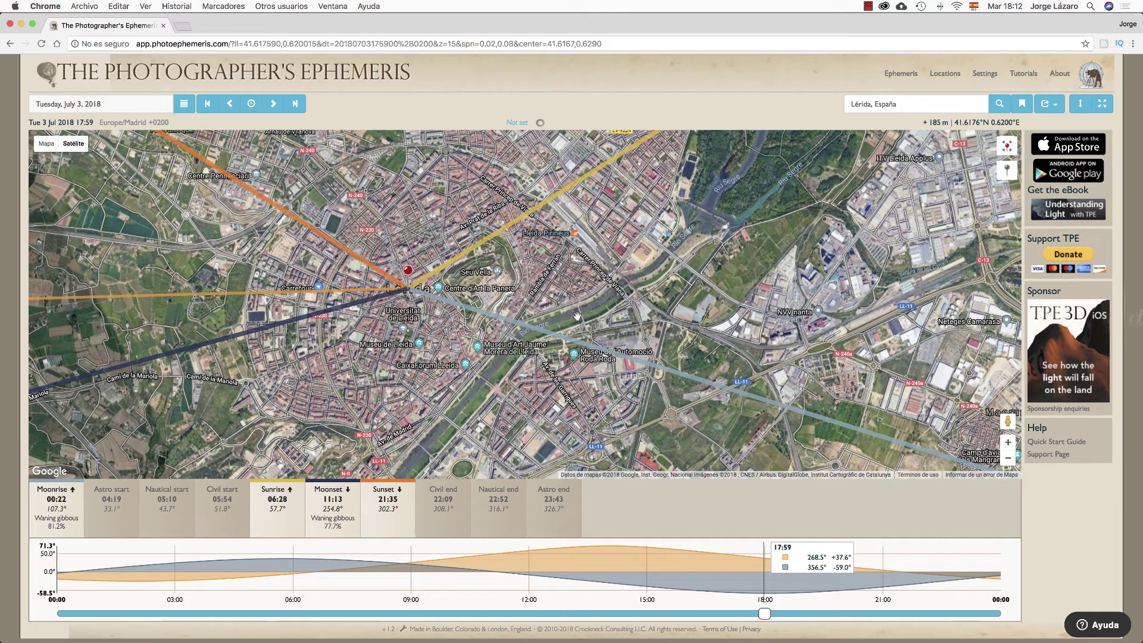
# Copy the full web address of the current Lleida map view to the clipboard.
pyautogui.click(321, 43)
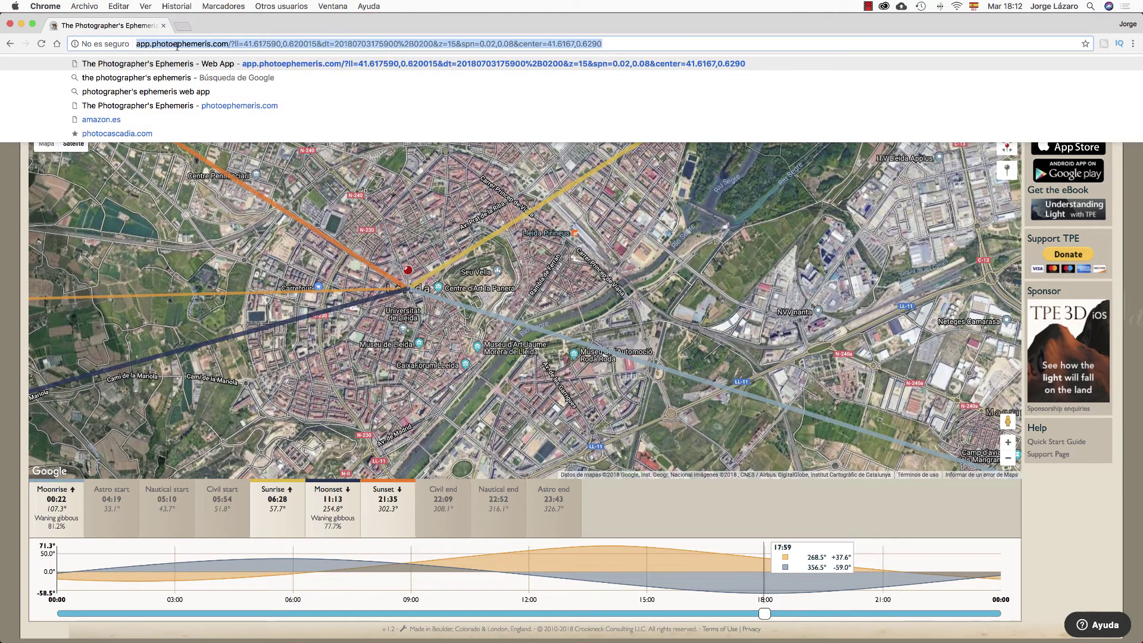
pyautogui.rightClick(224, 43)
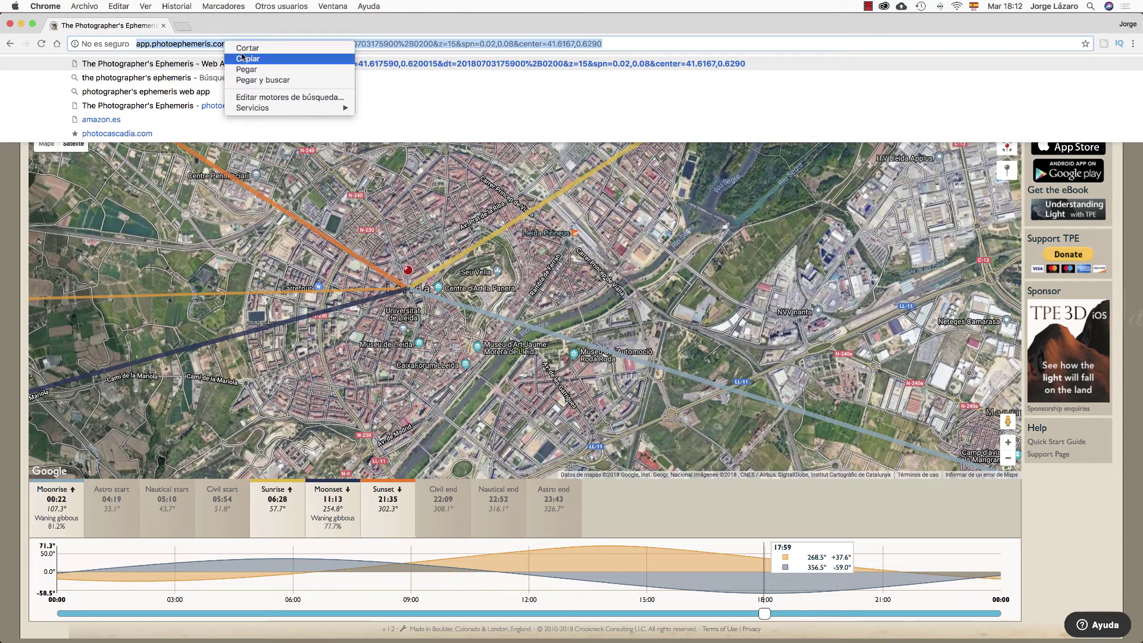
pyautogui.click(244, 58)
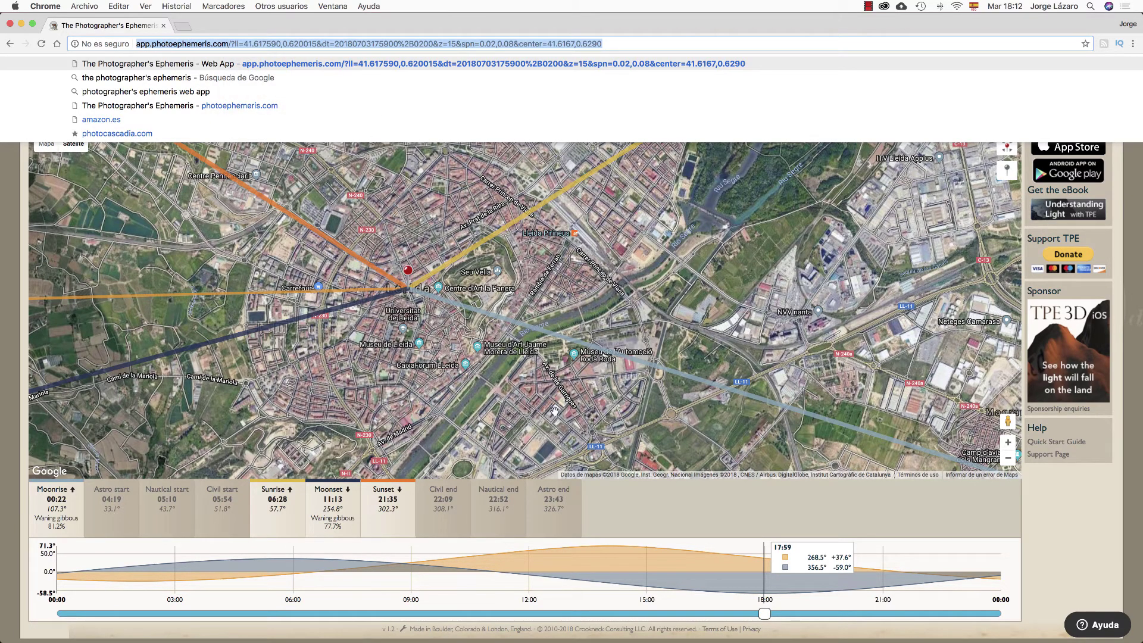
# Revisit the saved locations list and examine the measurement unit options in the settings, keeping Metric selected.
pyautogui.click(645, 519)
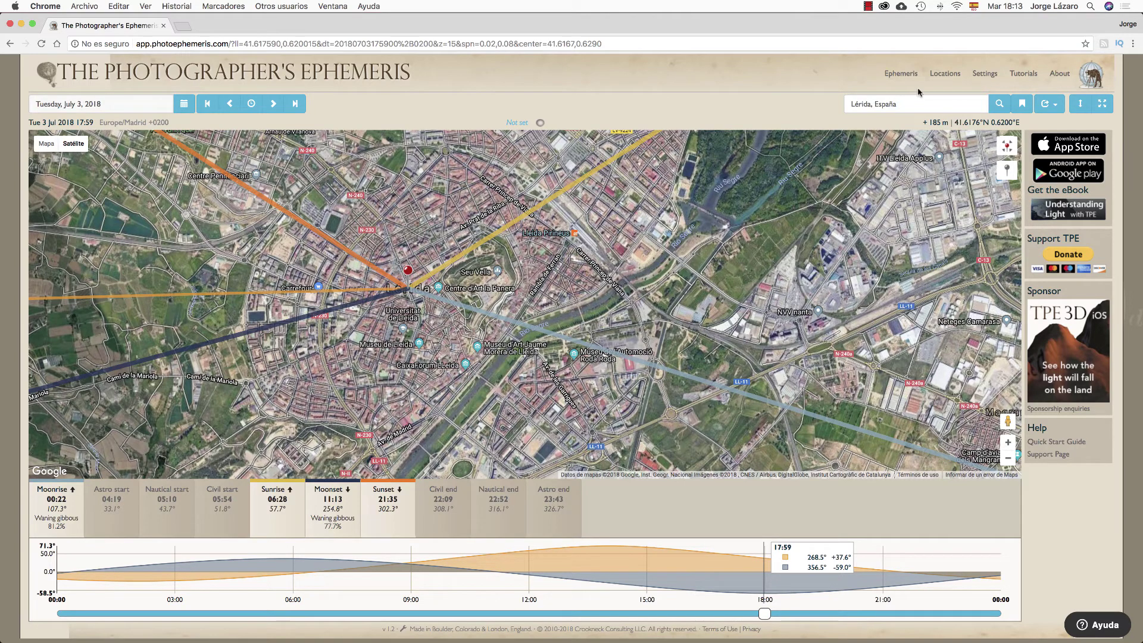
pyautogui.click(945, 73)
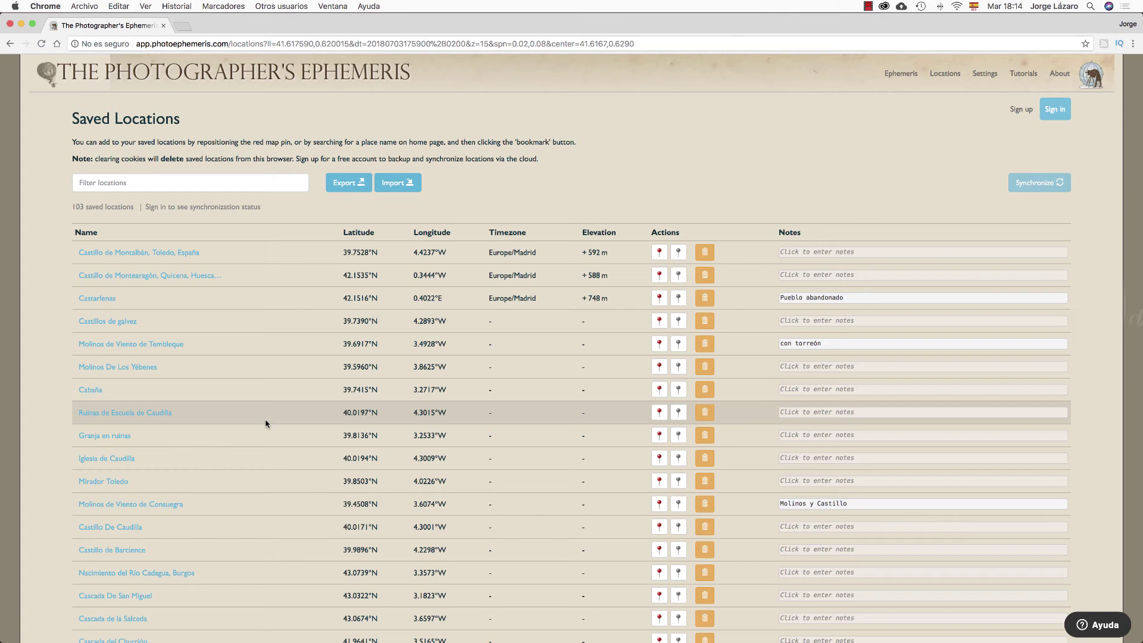
pyautogui.click(978, 79)
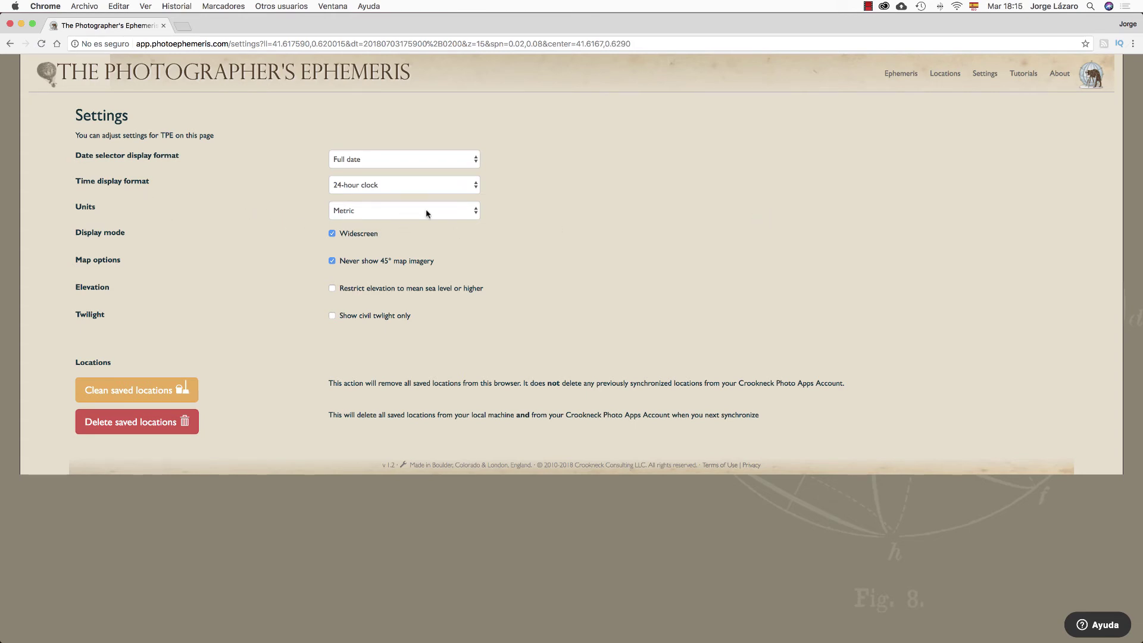
pyautogui.click(453, 216)
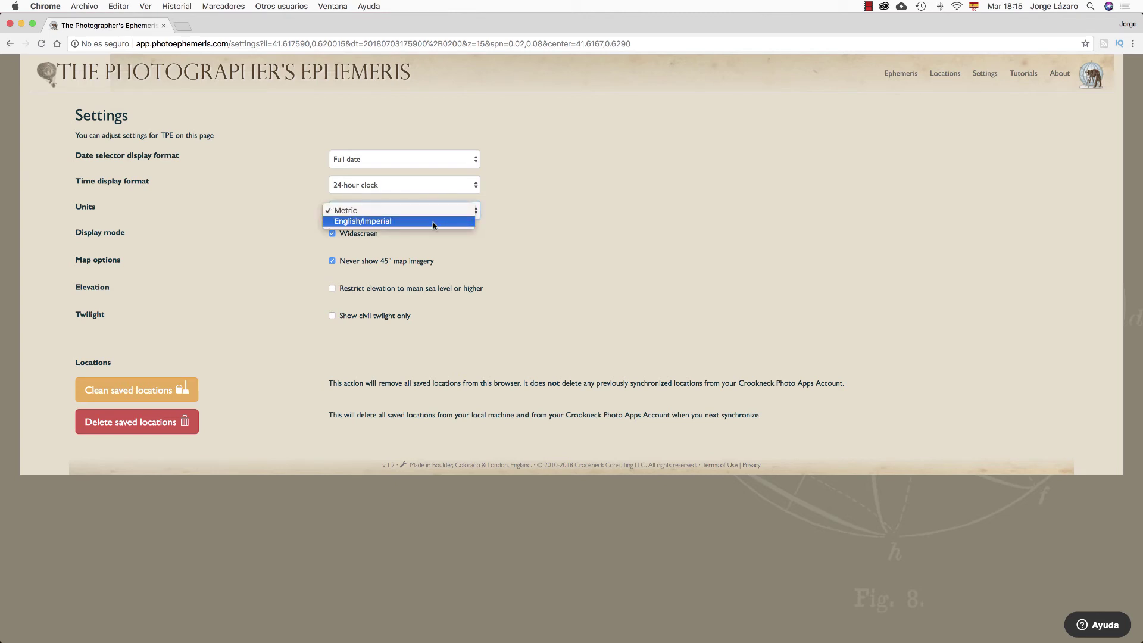
pyautogui.click(550, 218)
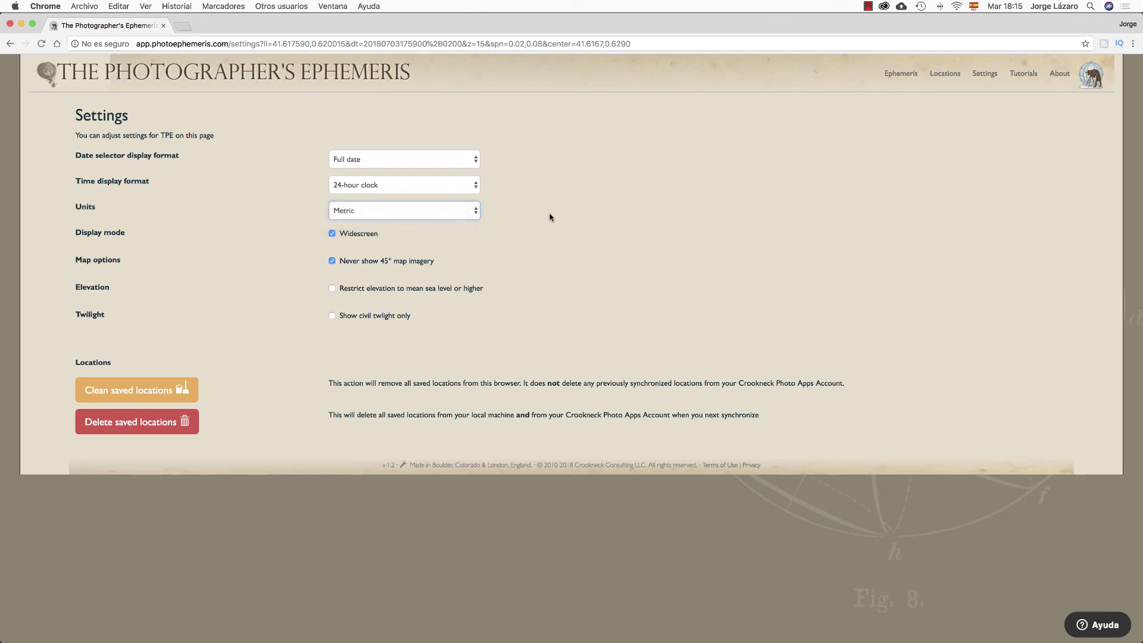
pyautogui.click(451, 211)
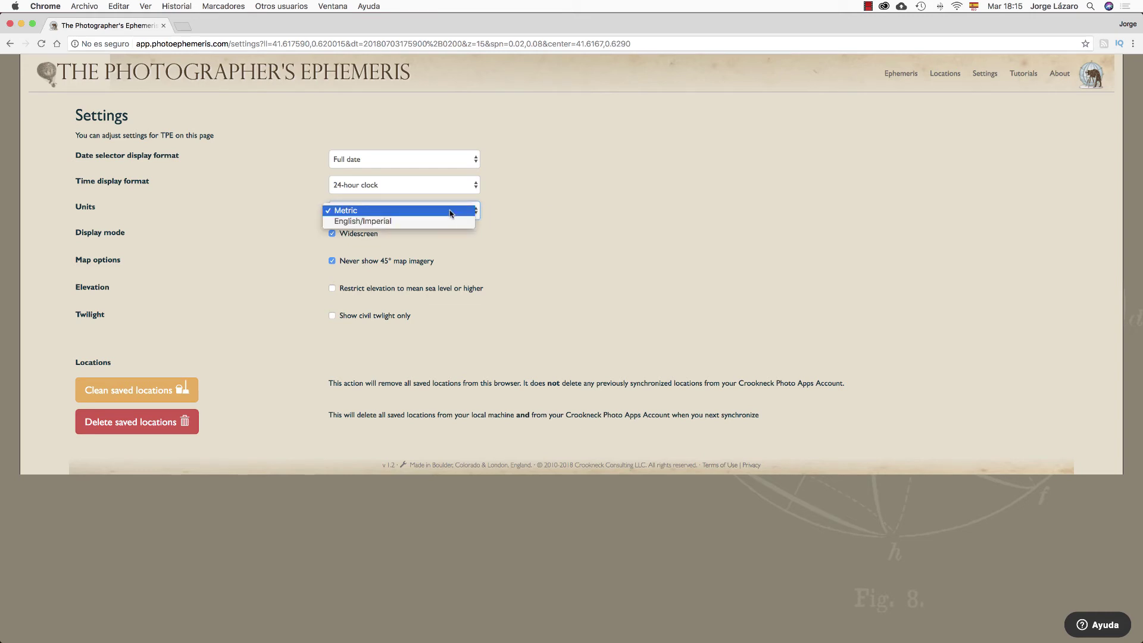
pyautogui.click(547, 215)
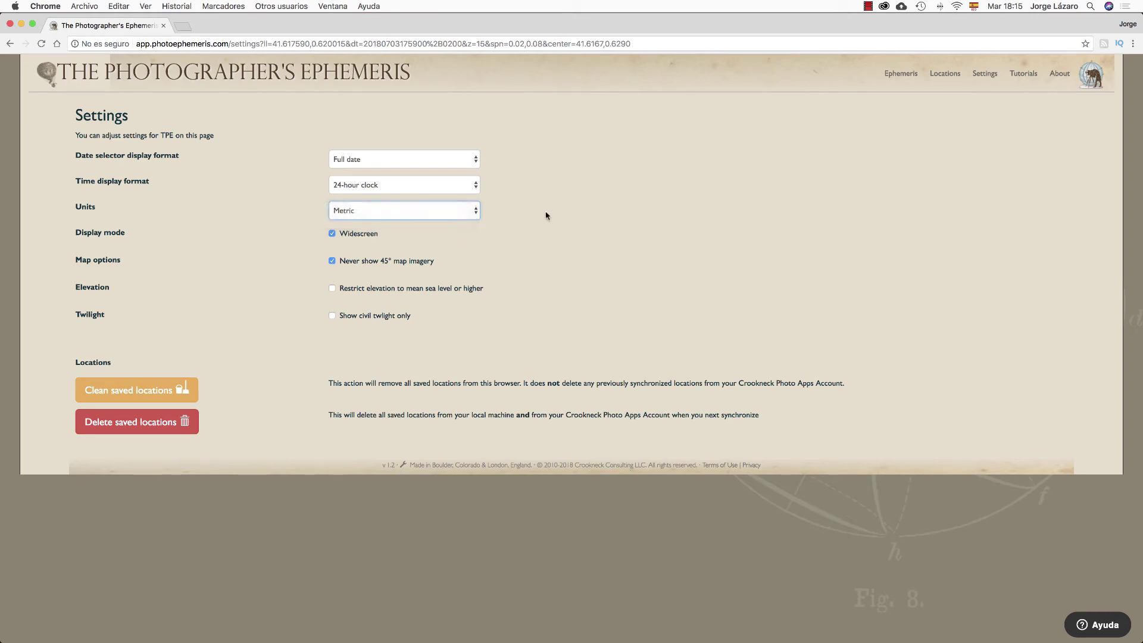
pyautogui.click(464, 213)
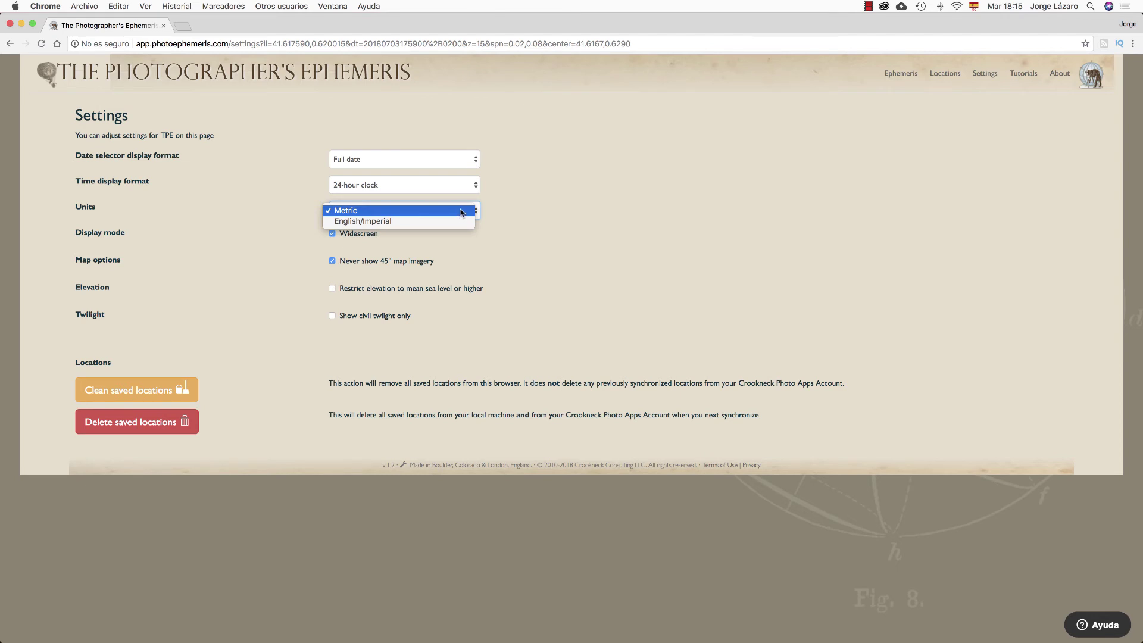
pyautogui.click(462, 212)
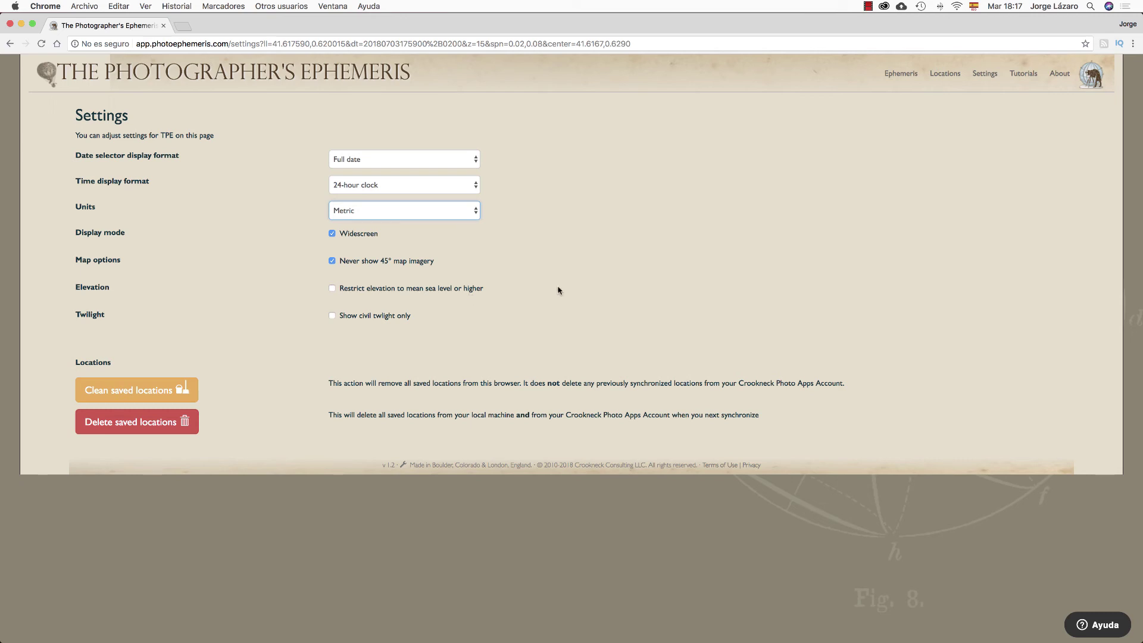
# Return to the ephemeris map and move the red primary pin to Death Valley by searching for "death valley, california".
pyautogui.click(900, 76)
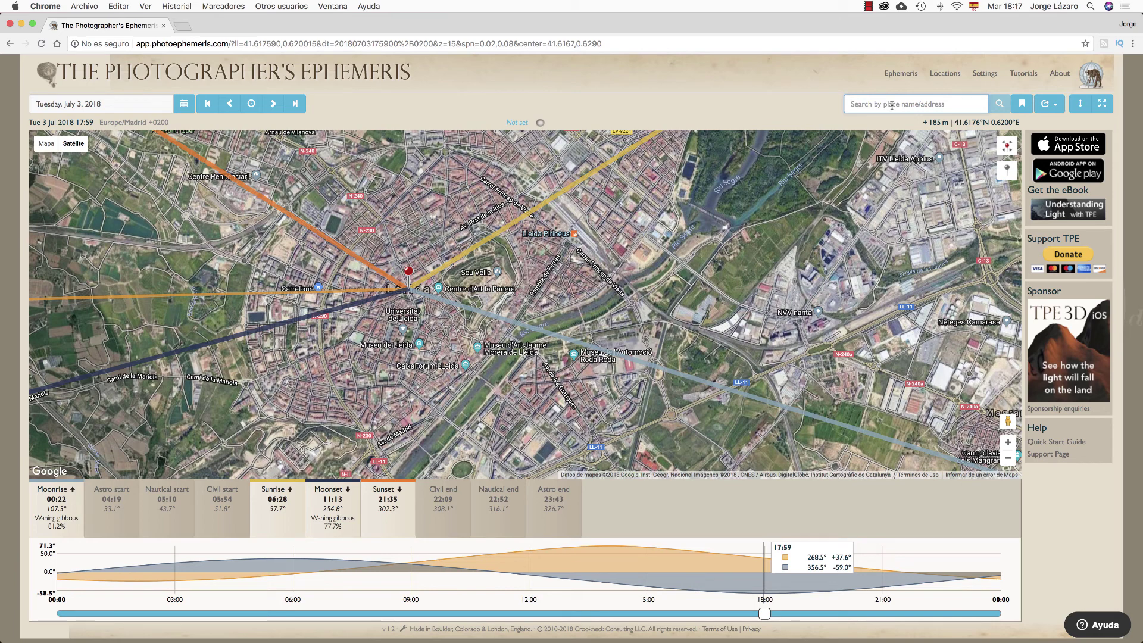
pyautogui.click(892, 105)
pyautogui.write('death ')
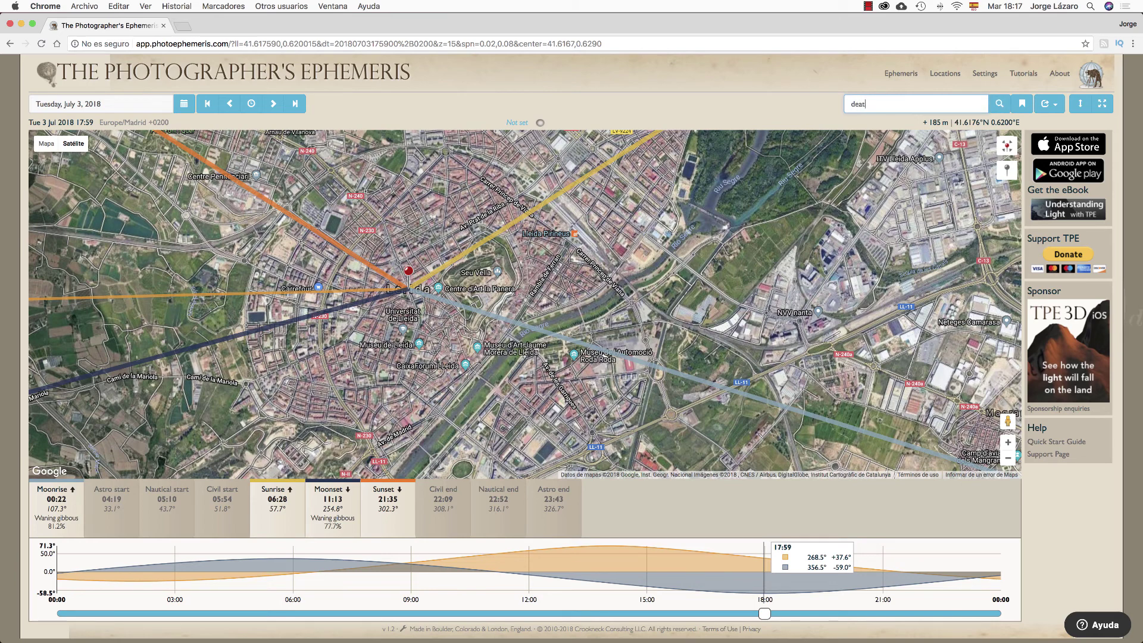
pyautogui.write('valley, california')
pyautogui.press('Return')
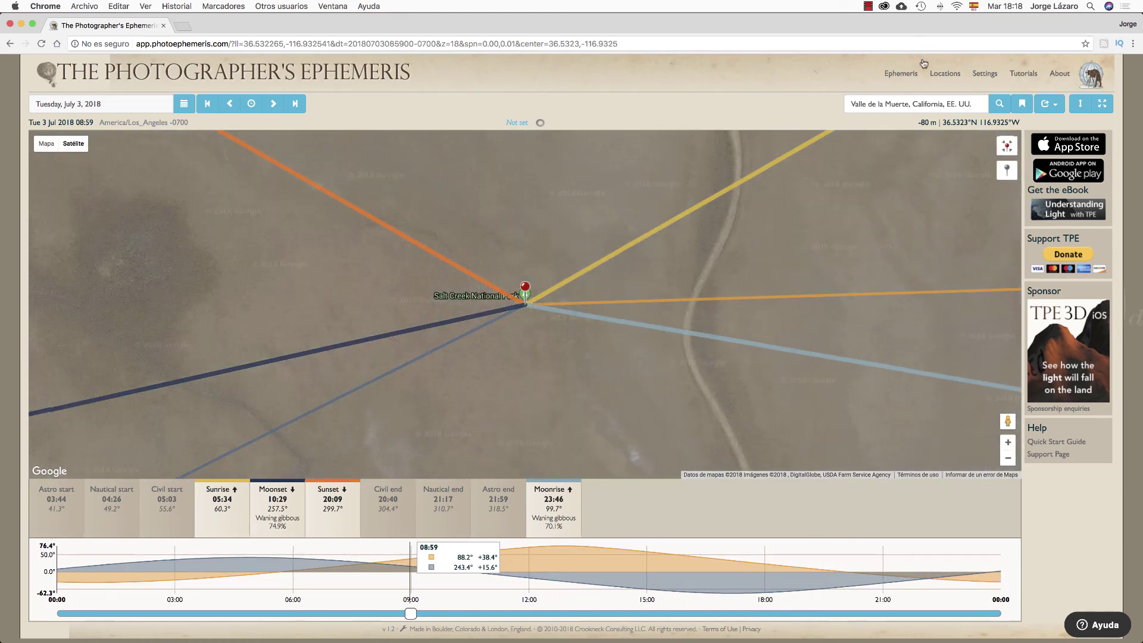
# Enable restricting elevation to mean sea level or higher in the settings and check the Death Valley pin on the map.
pyautogui.click(938, 76)
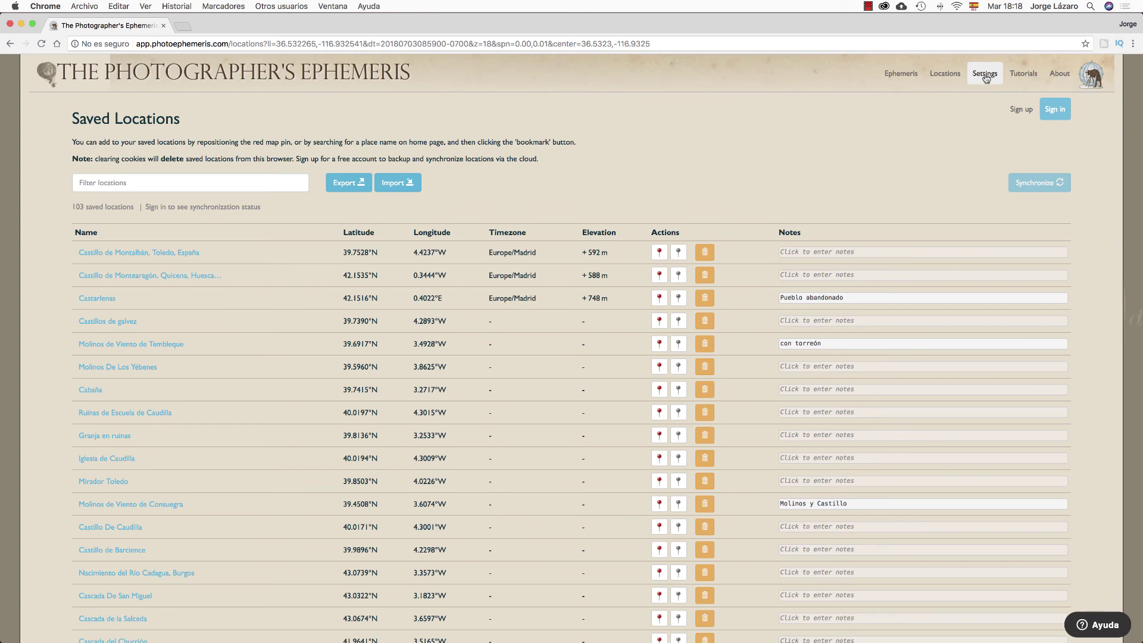
pyautogui.click(983, 75)
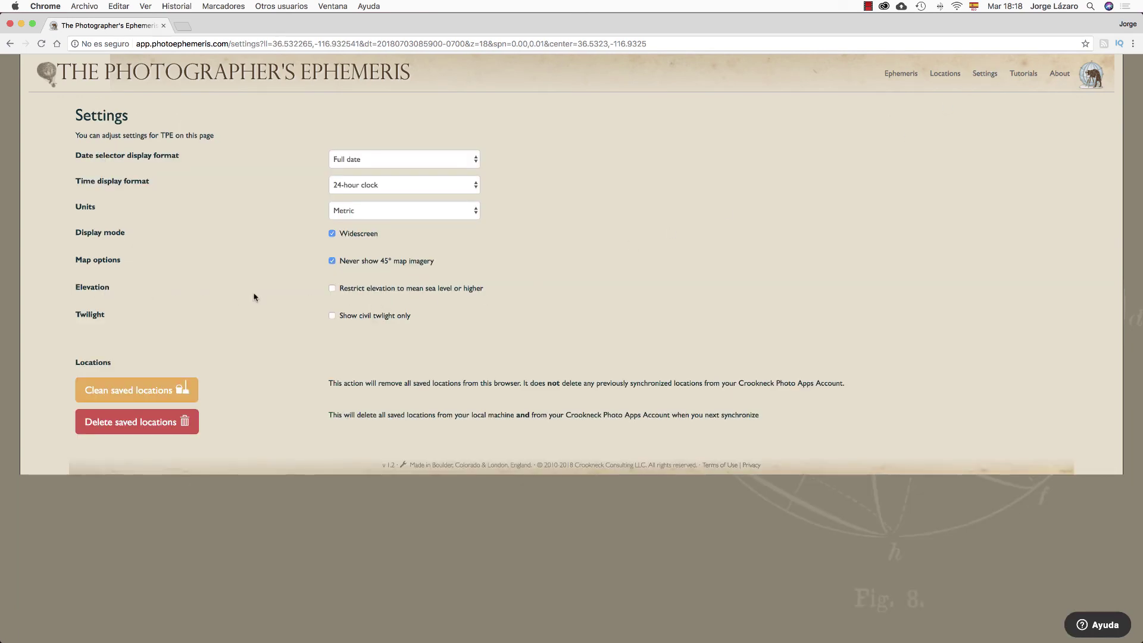
pyautogui.click(353, 290)
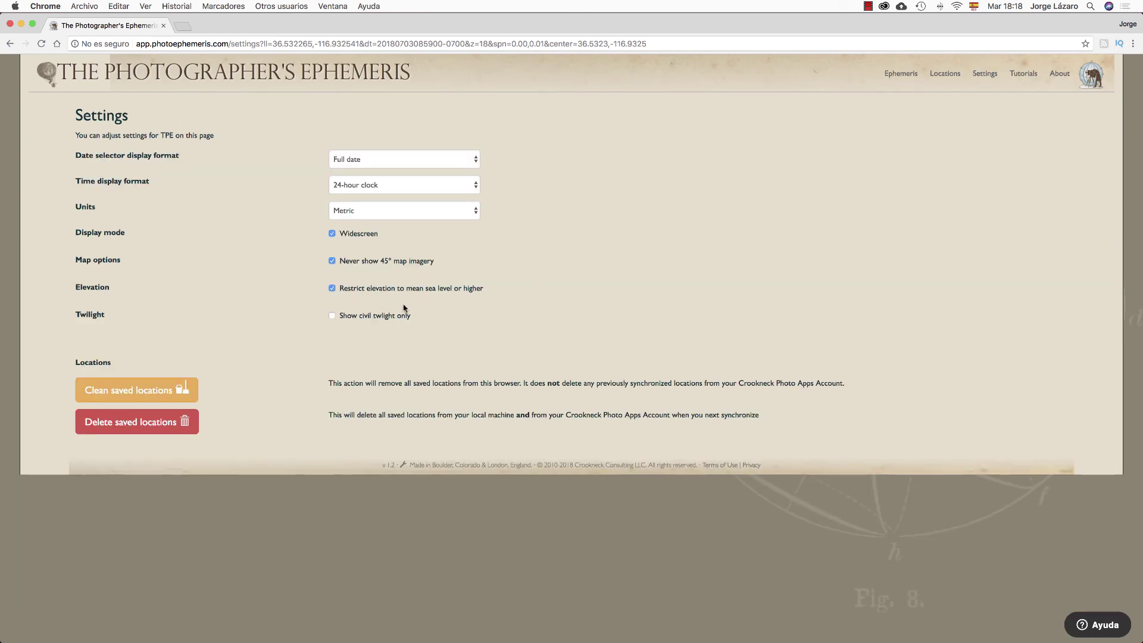
pyautogui.click(897, 76)
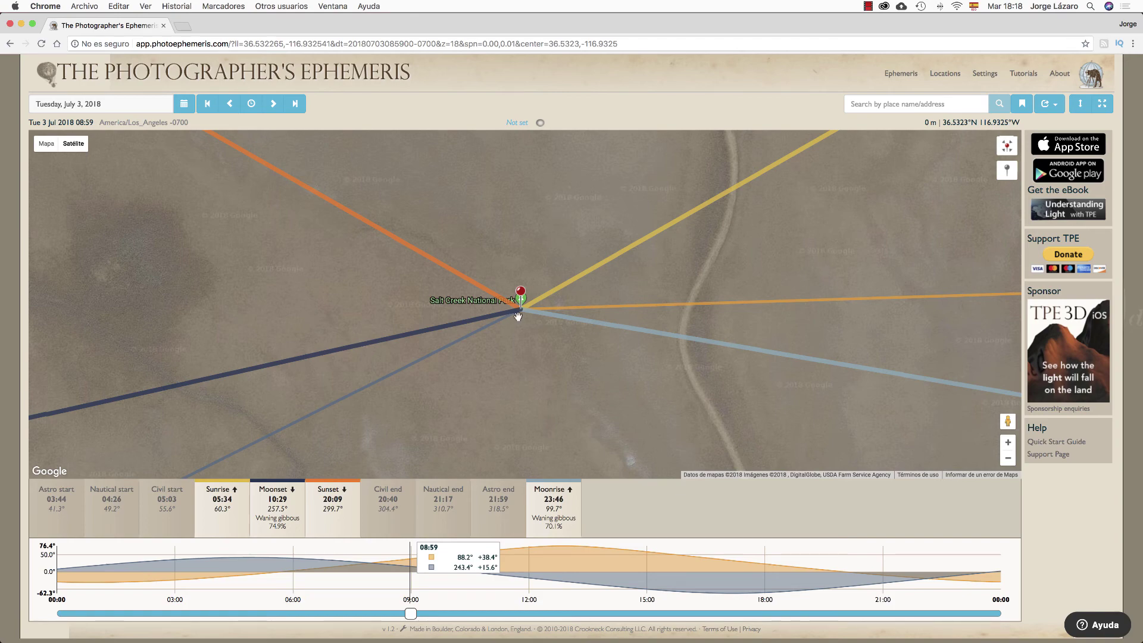
pyautogui.scroll(-4, 518, 316)
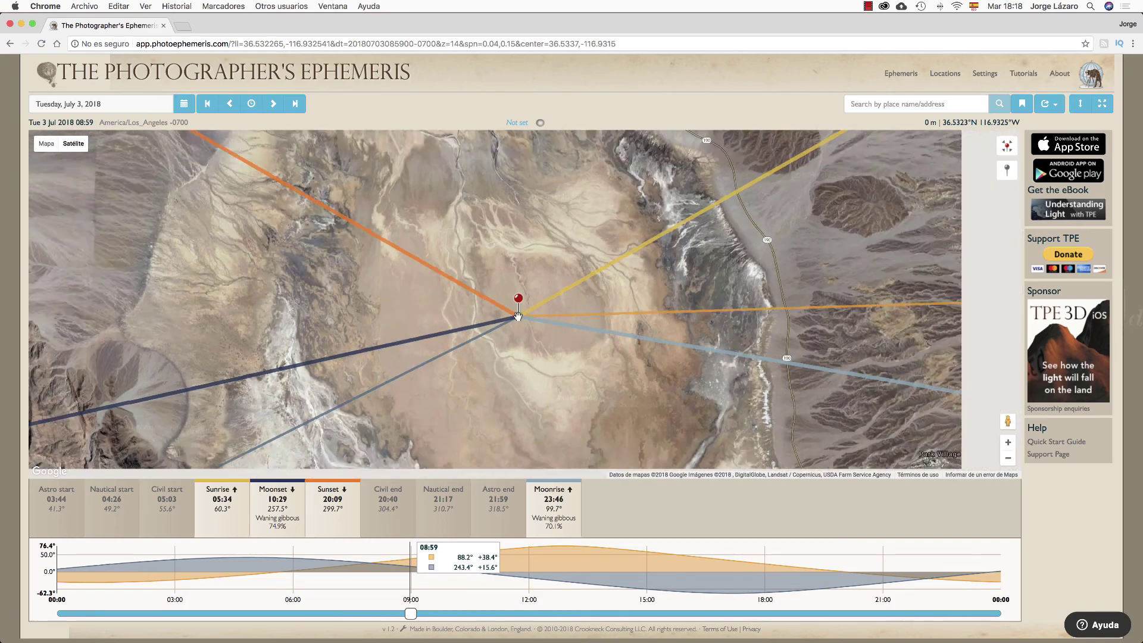
pyautogui.scroll(-1, 518, 316)
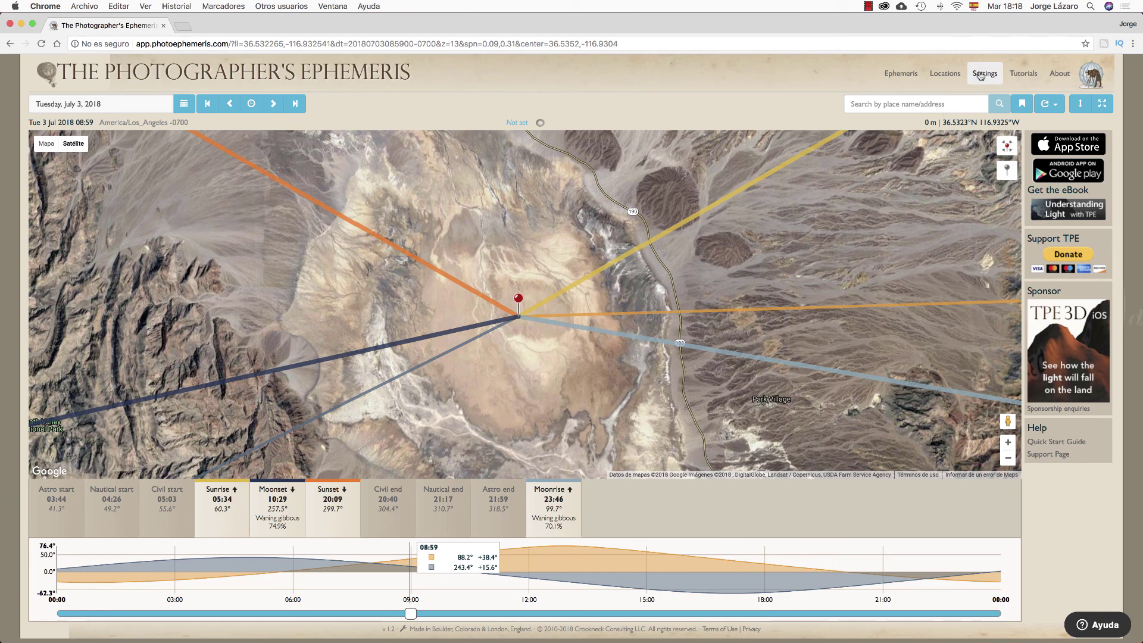
# Turn off the restriction of elevation to mean sea level or higher and return to the ephemeris map.
pyautogui.click(981, 75)
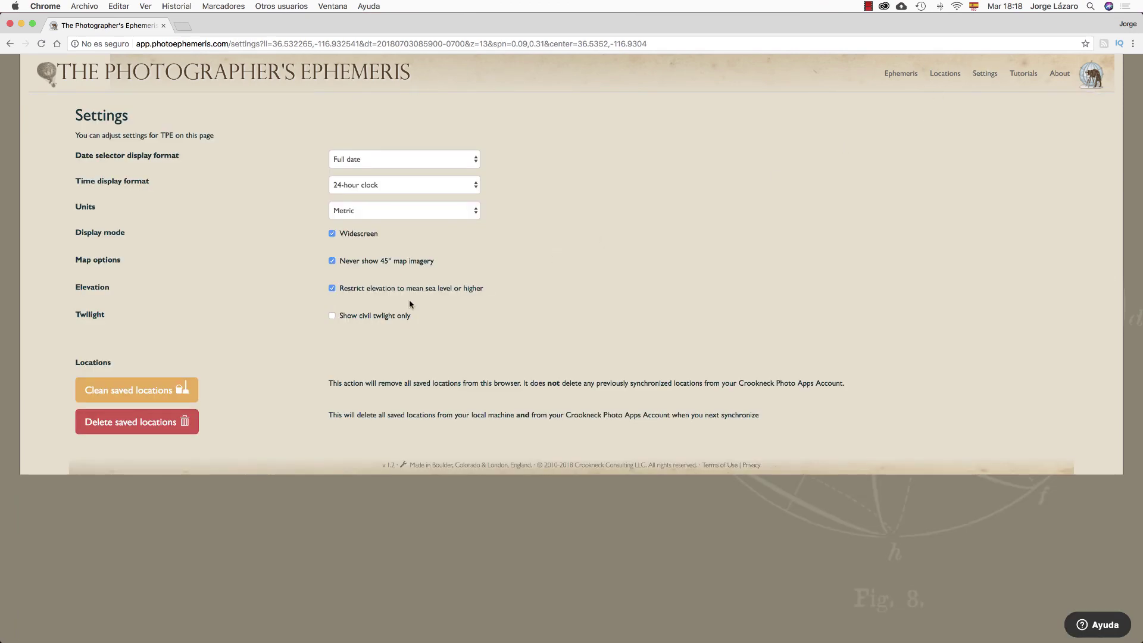
pyautogui.click(343, 291)
pyautogui.click(895, 76)
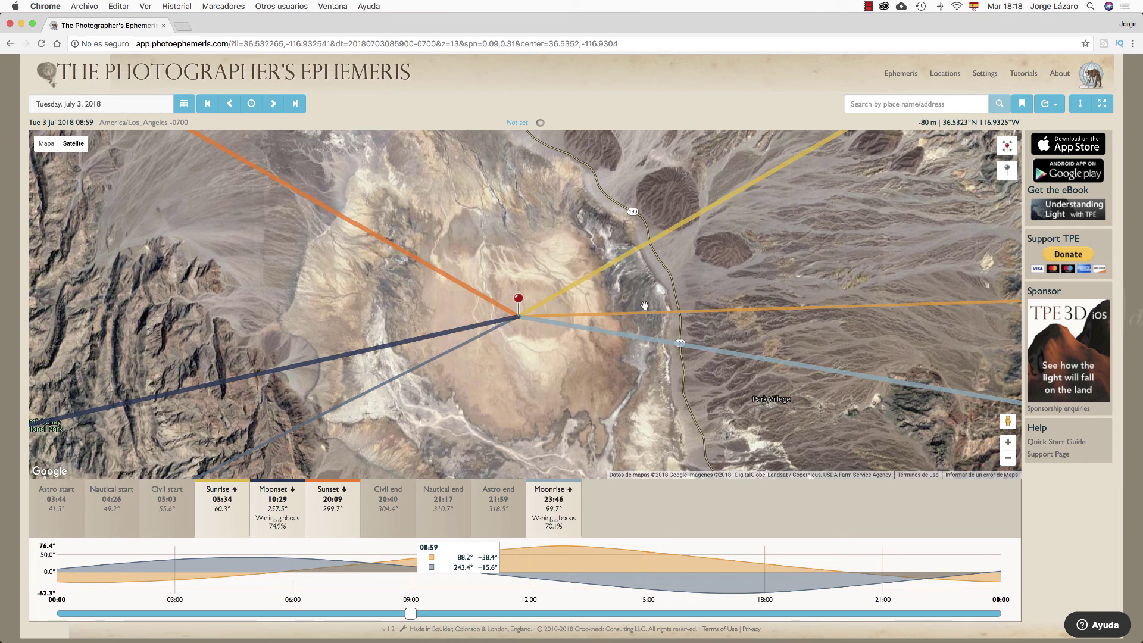
# Bring up the confirmation for cleaning all saved locations from this browser, decline it and return to the ephemeris map.
pyautogui.click(985, 73)
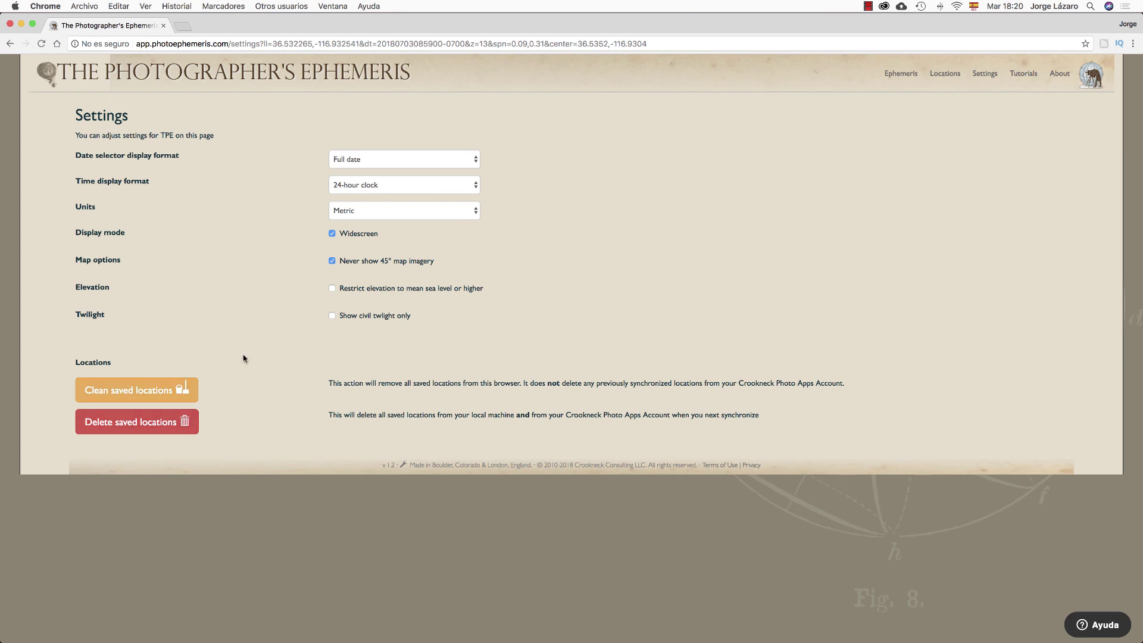
pyautogui.click(179, 390)
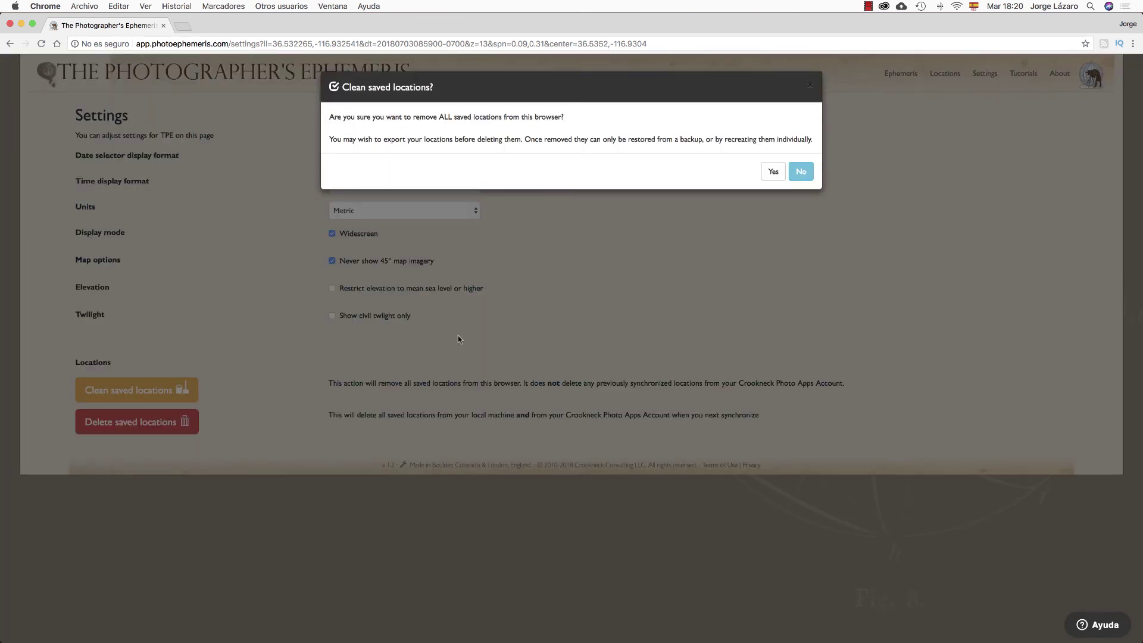
pyautogui.click(800, 173)
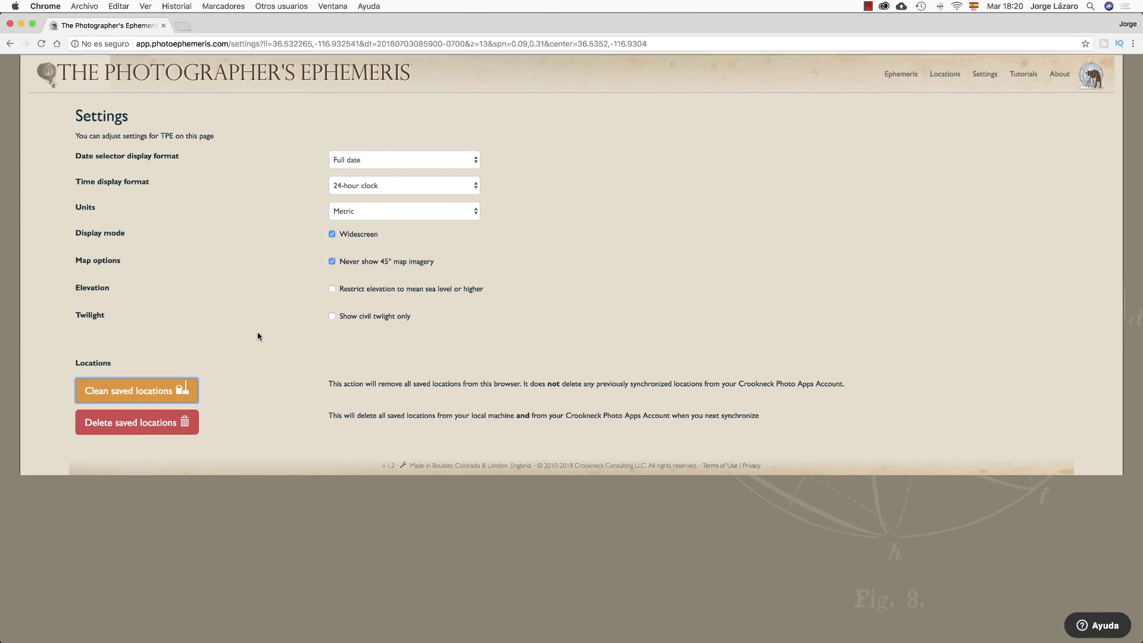
pyautogui.click(900, 74)
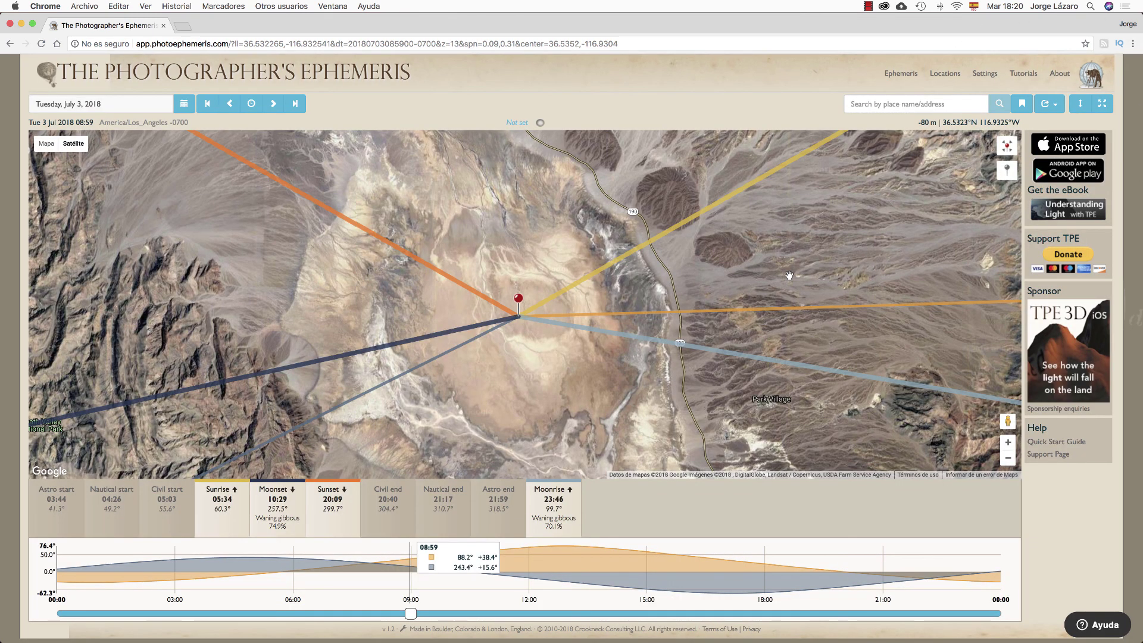